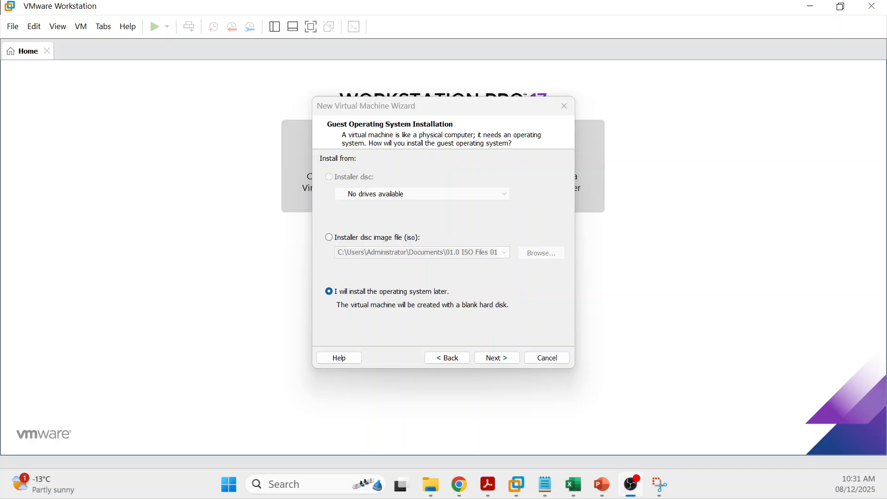
Step: Set the guest operating system to Microsoft Windows, version Windows Server 2019
key(Return)
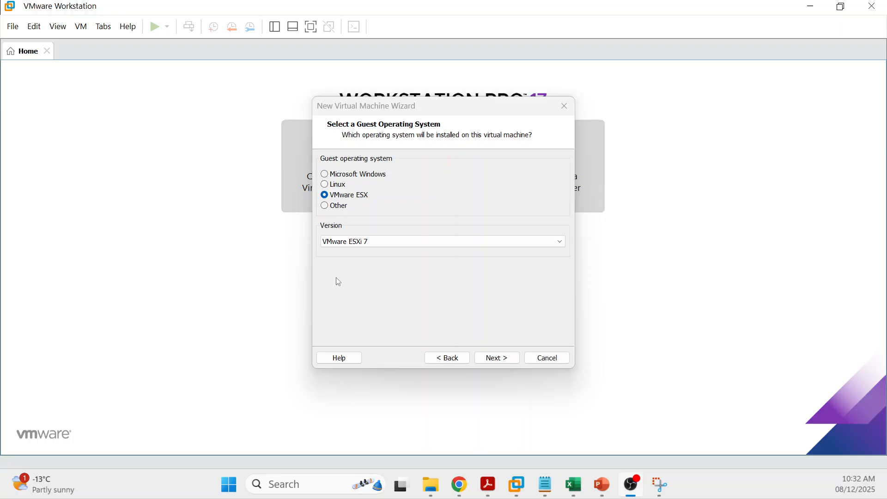
click(325, 175)
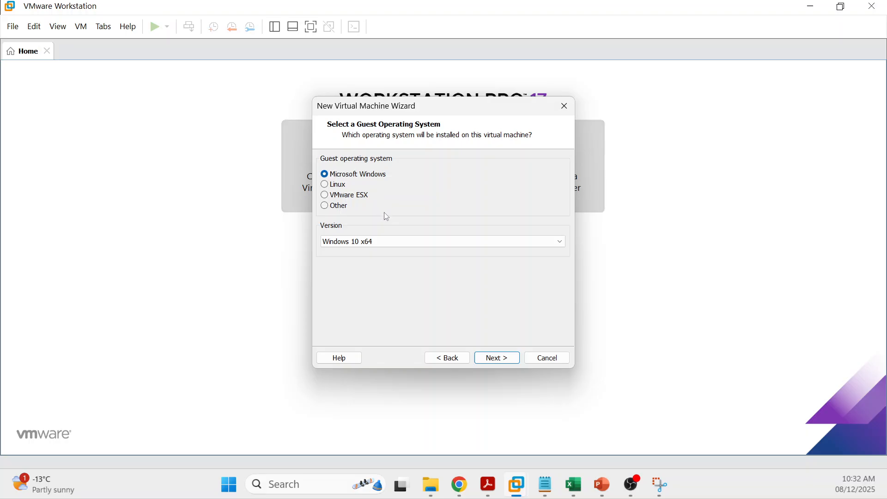
click(405, 245)
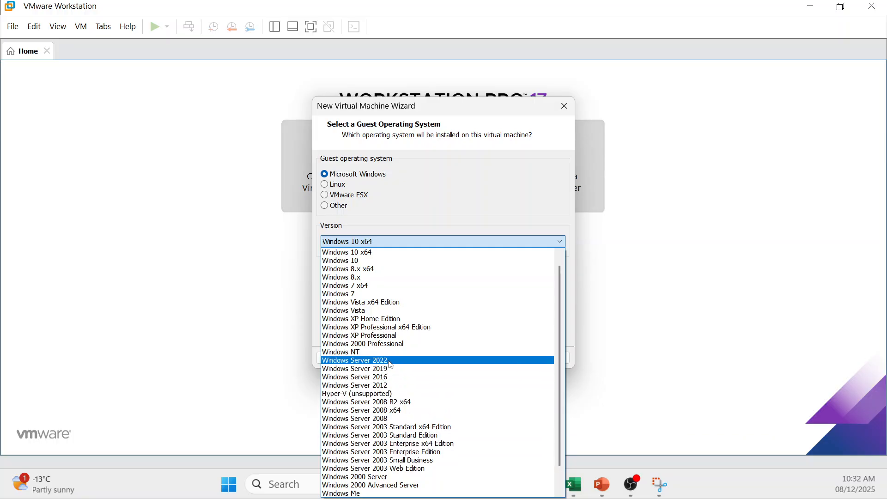
click(388, 370)
click(508, 359)
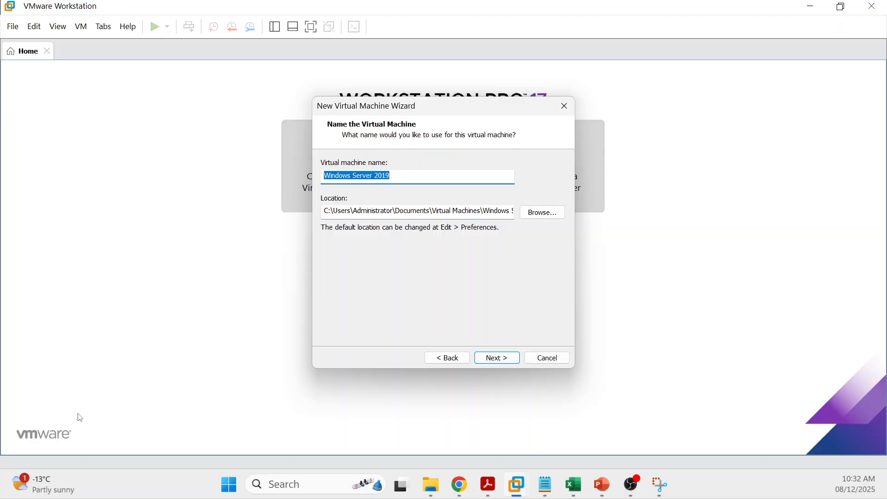
Step: Give SRVR01 an 80 GB virtual disk stored as a single file and finish the wizard
key(Return)
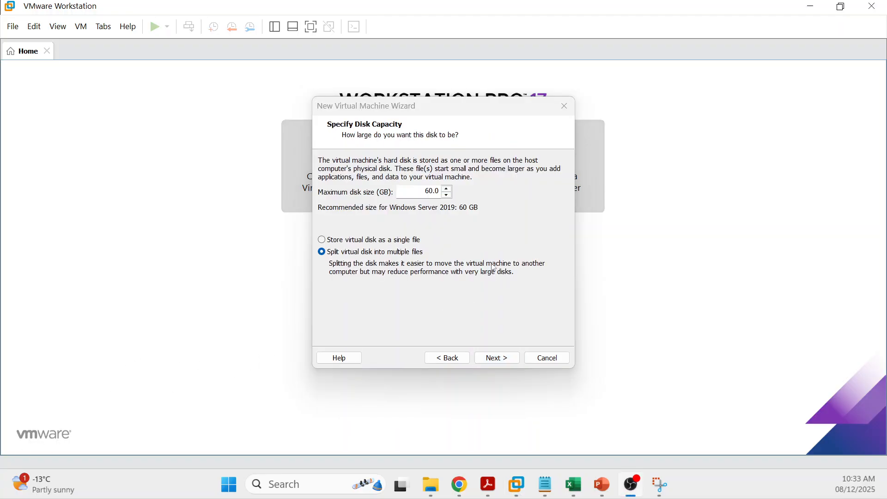
drag(423, 191, 442, 190)
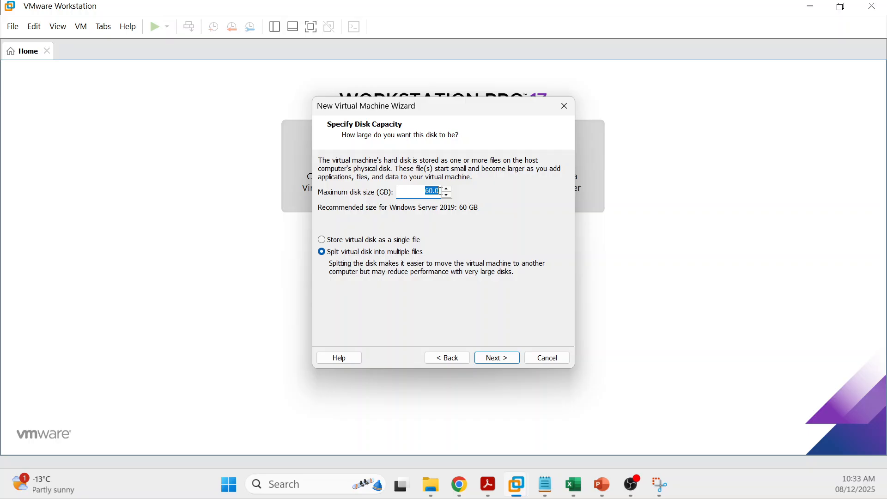
text(80)
click(323, 239)
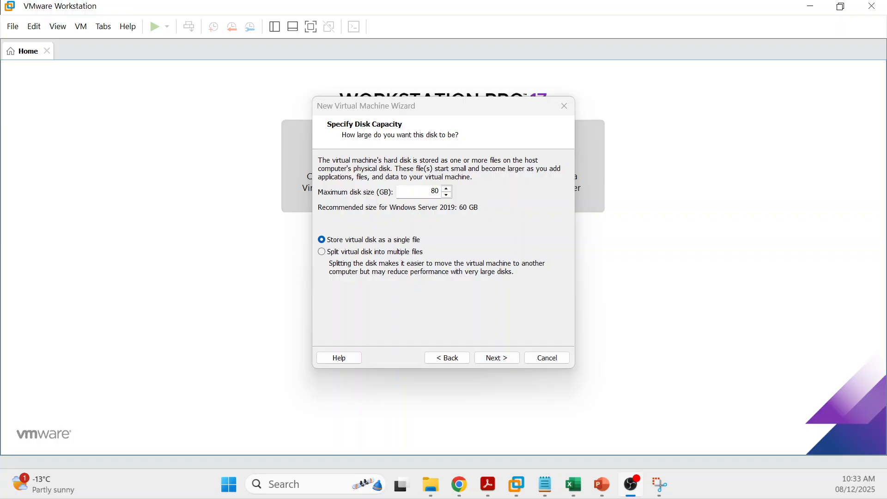
key(Return)
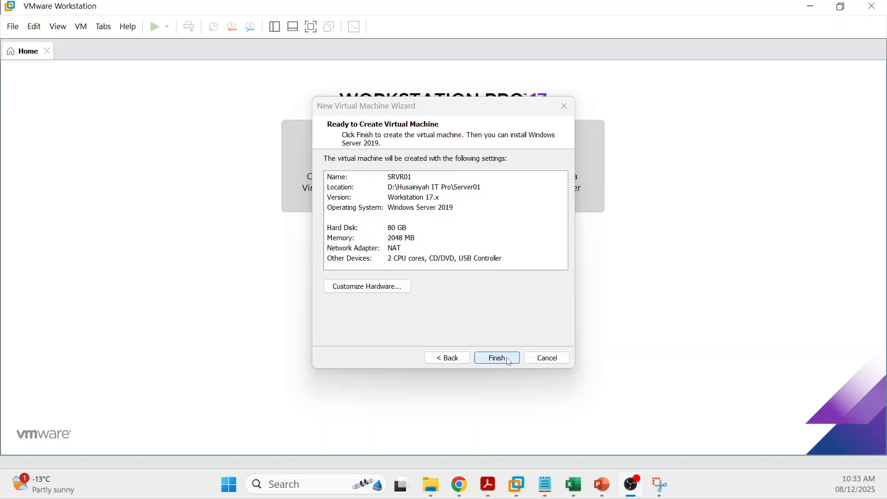
key(Return)
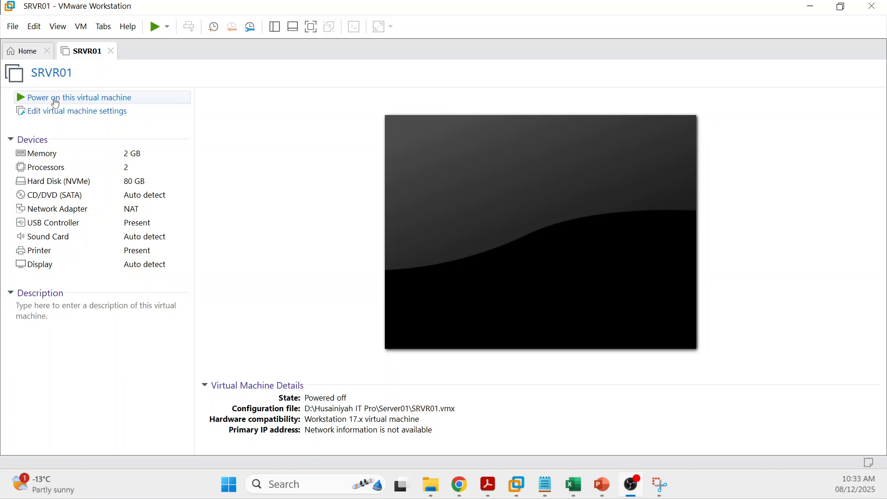
Step: Point SRVR01's CD/DVD (SATA) drive at the Windows installation ISO image in Downloads
click(63, 118)
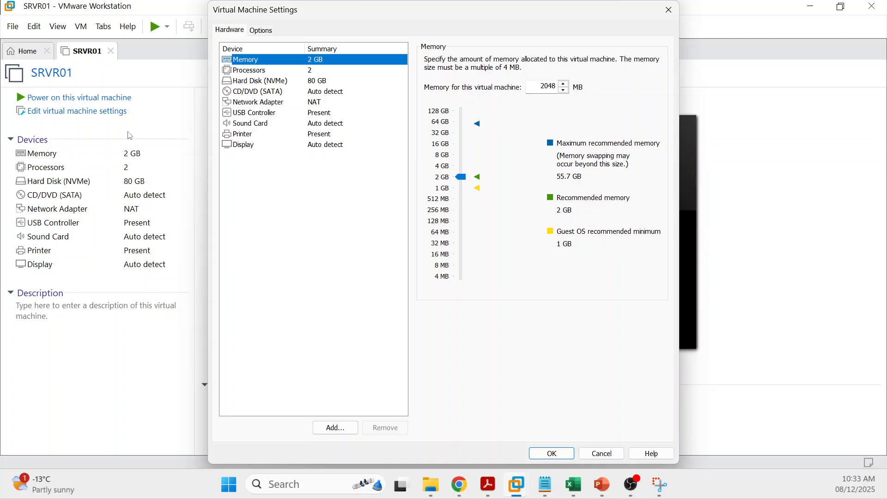
click(259, 94)
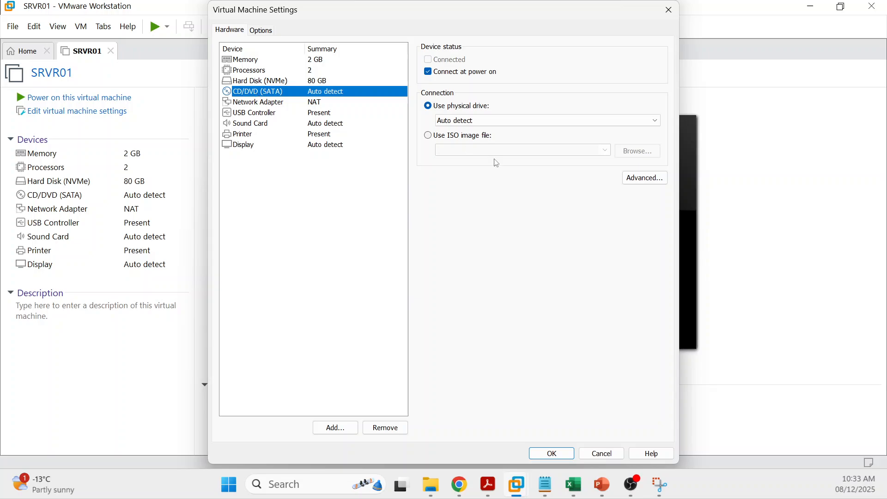
click(431, 137)
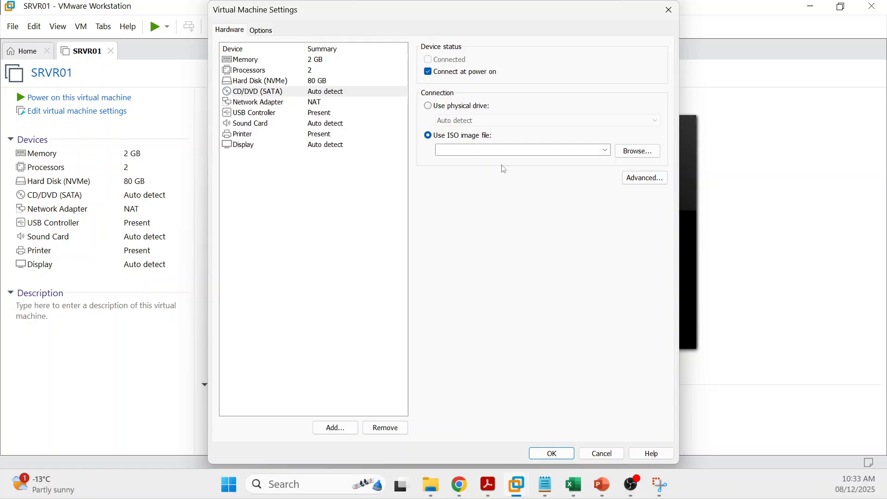
click(640, 153)
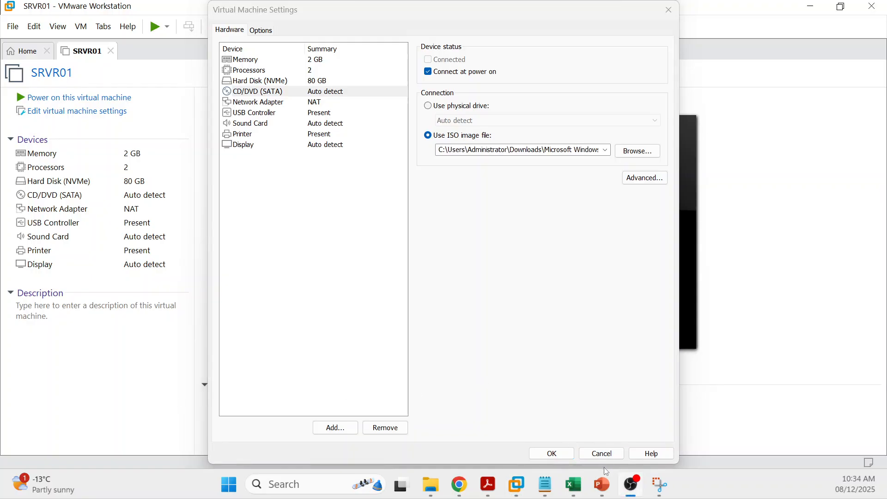
click(550, 454)
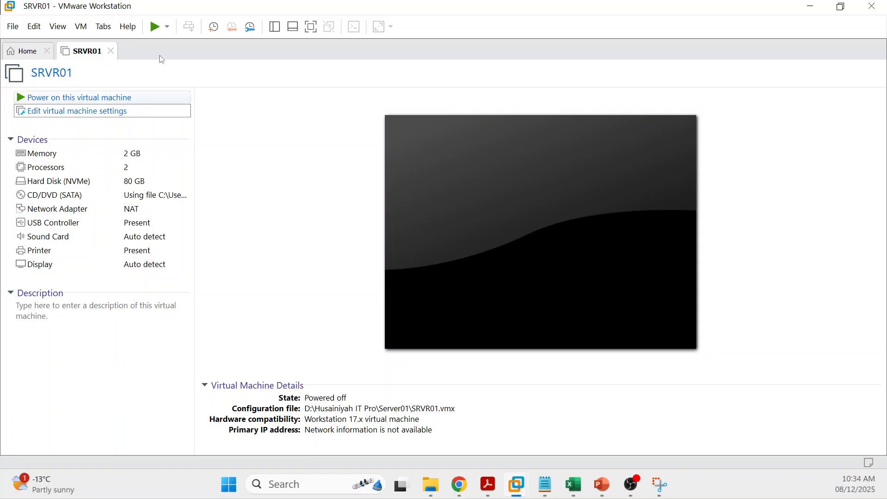
Step: Power on SRVR01, dismiss the installation hint and switch to full screen
click(80, 98)
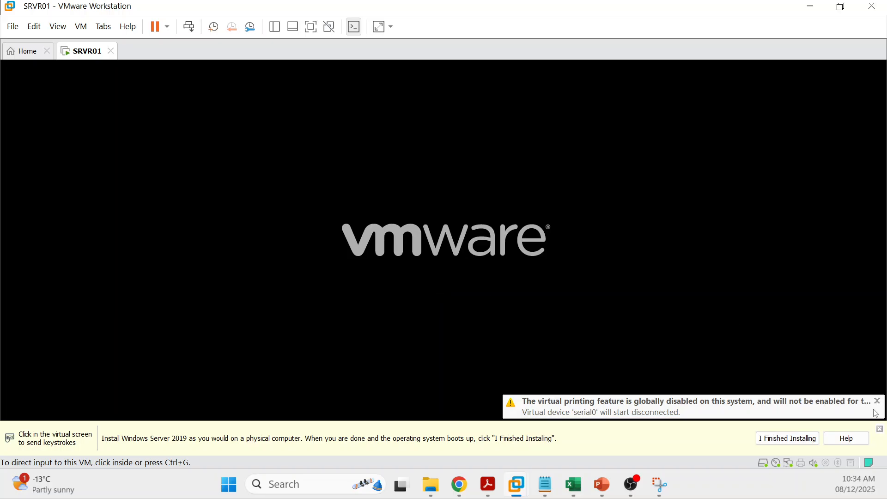
click(880, 429)
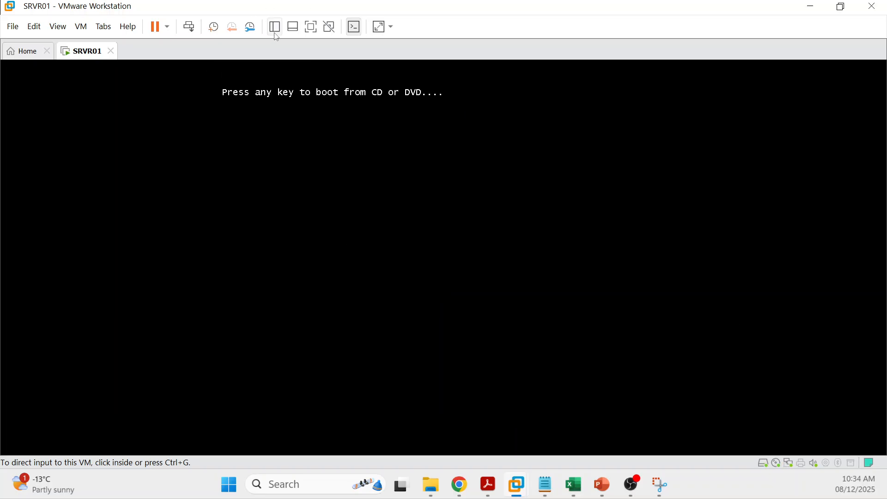
click(311, 27)
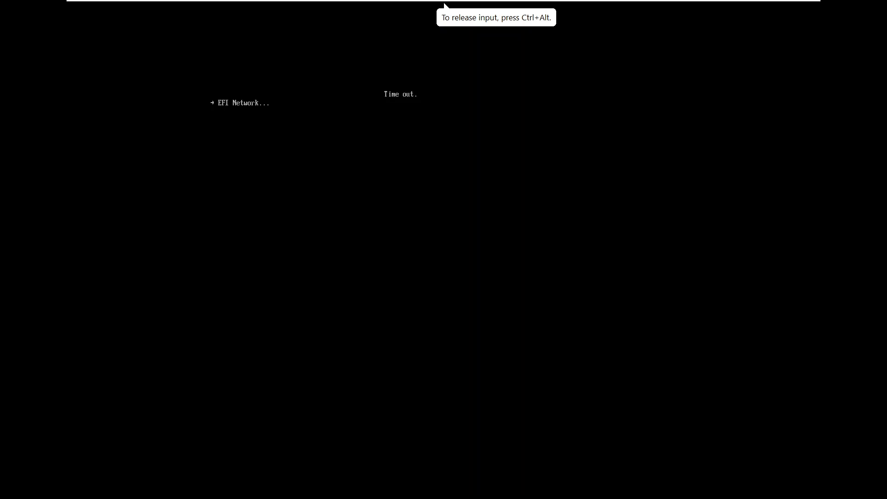
Step: Power off the stuck SRVR01 from its Power menu, confirm, and power it back on
key(ctrl+alt)
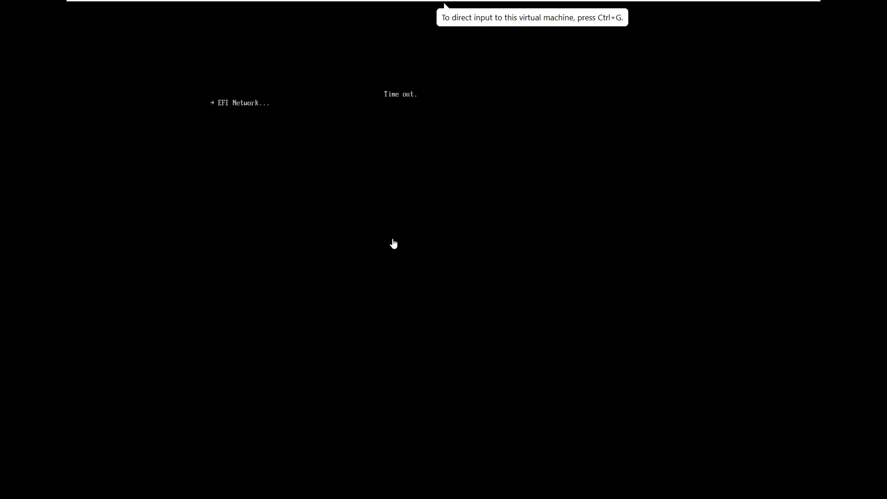
mouse_move(403, 1)
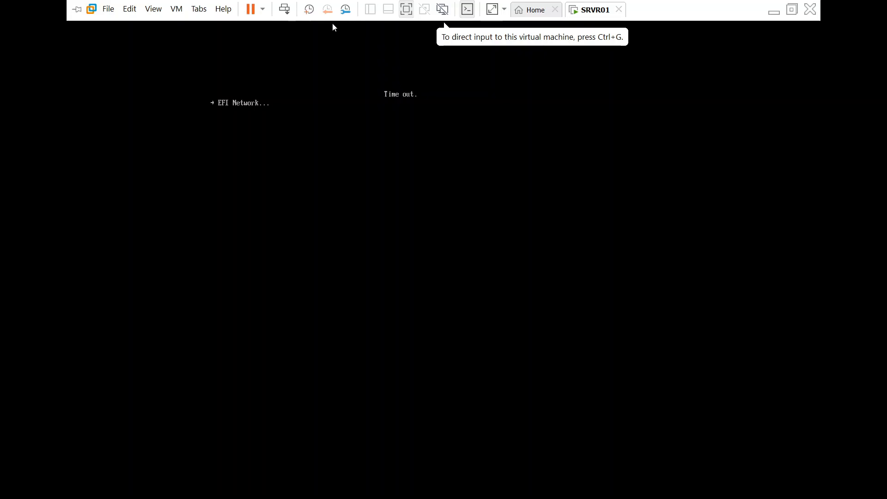
click(588, 9)
mouse_move(616, 49)
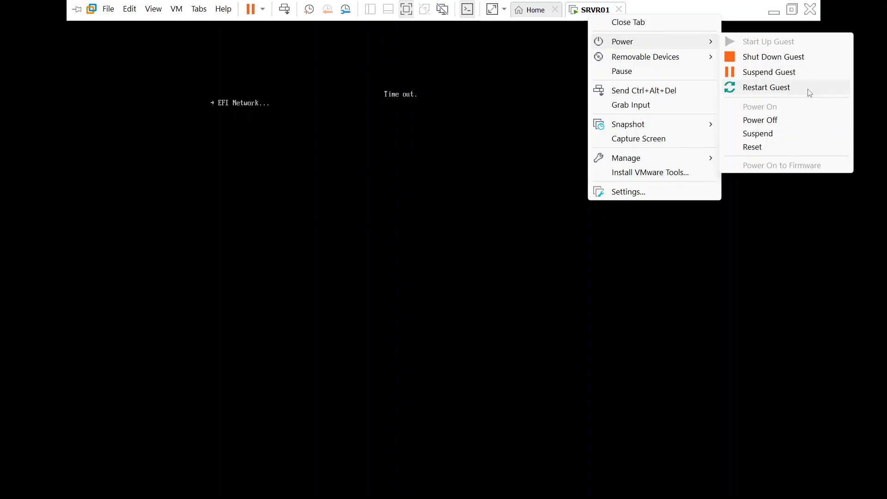
click(762, 121)
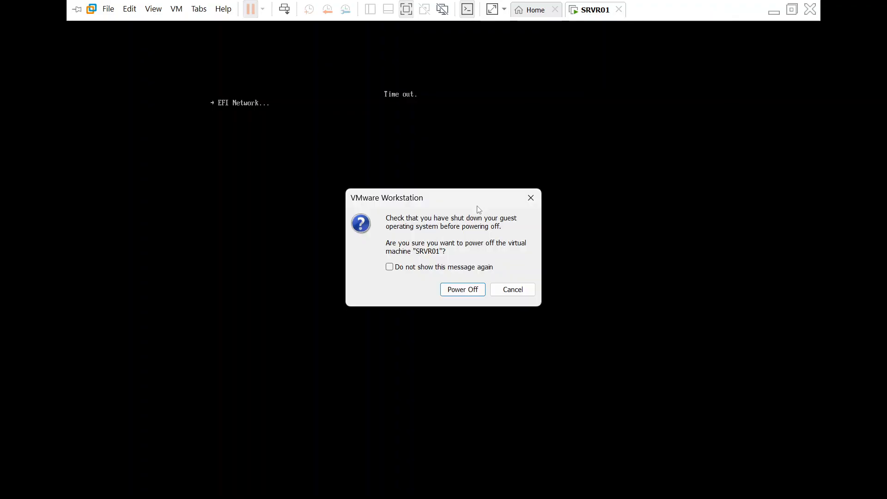
click(463, 290)
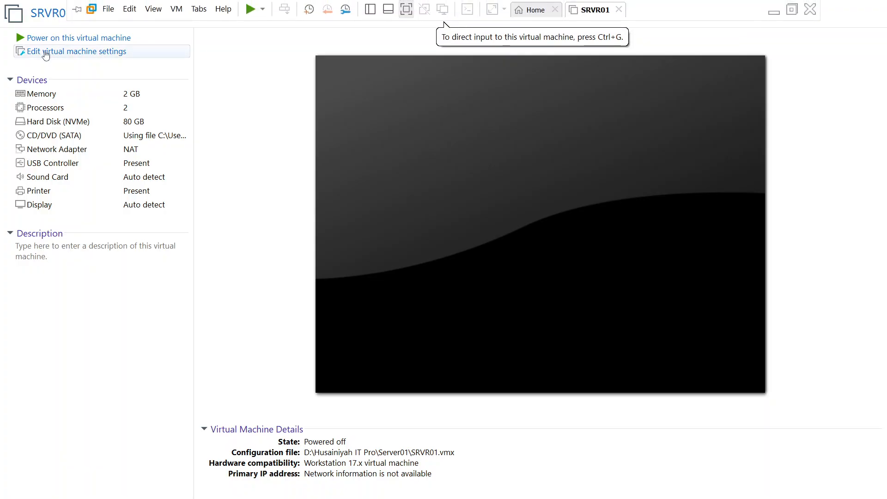
click(29, 37)
Step: Boot SRVR01 from the installation ISO and start Windows Setup from the Boot Manager
click(413, 49)
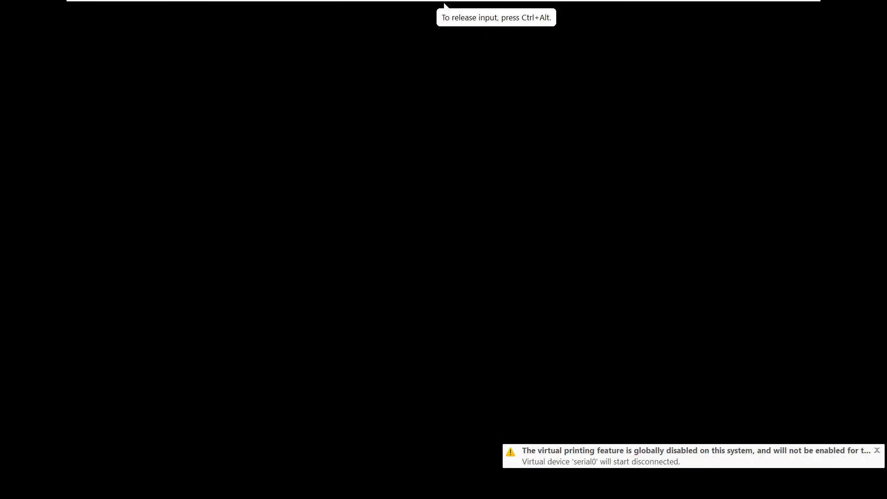
key(space)
key(space)
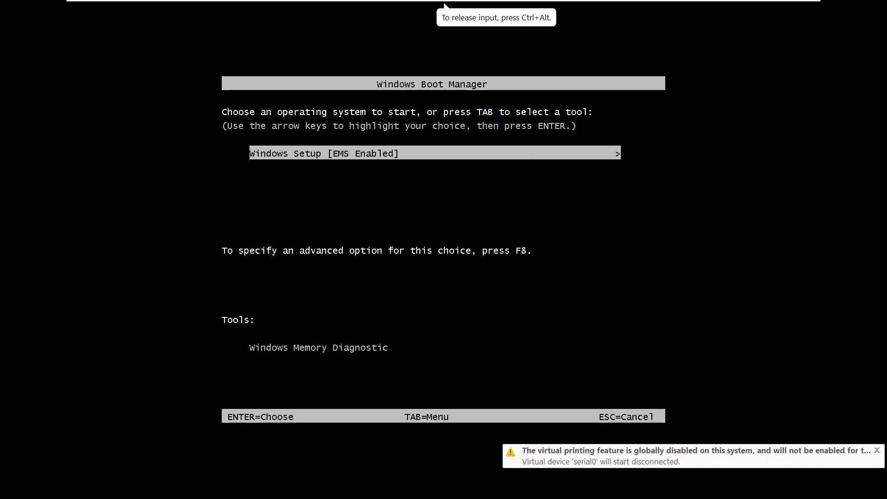
key(Return)
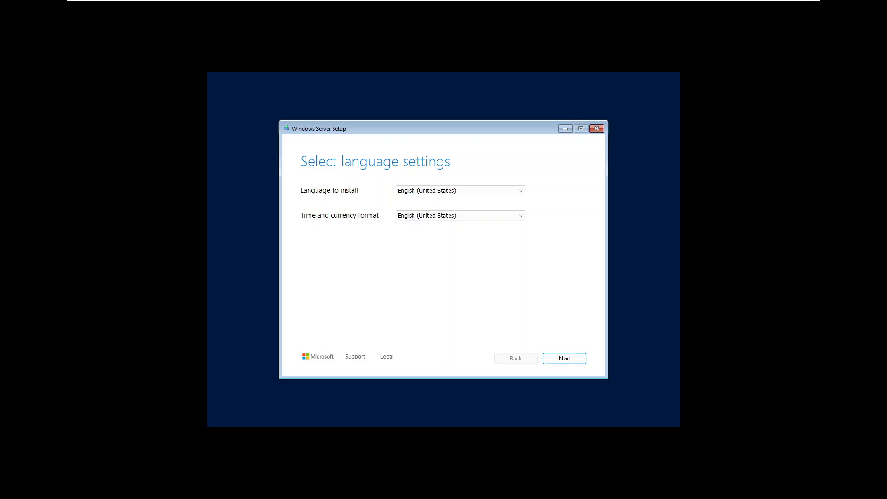
Step: Accept English (United States) language and keyboard, agree to a clean install, and choose Standard Evaluation (Desktop Experience)
click(512, 303)
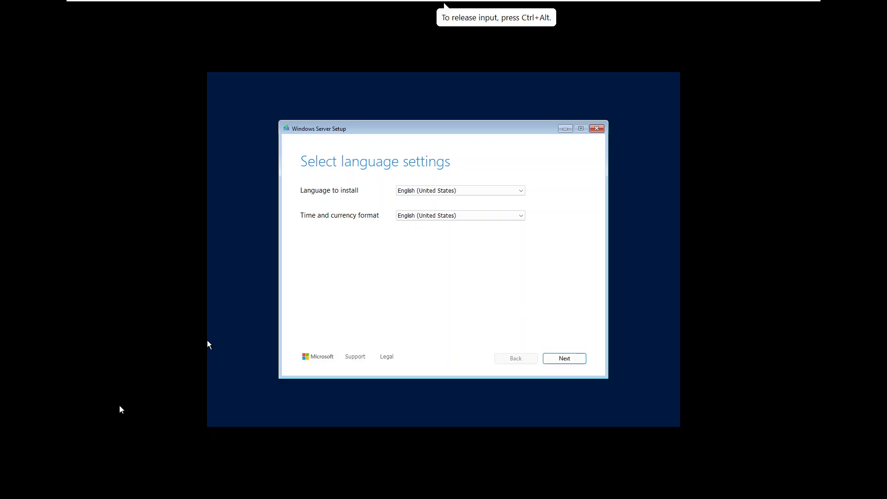
click(559, 357)
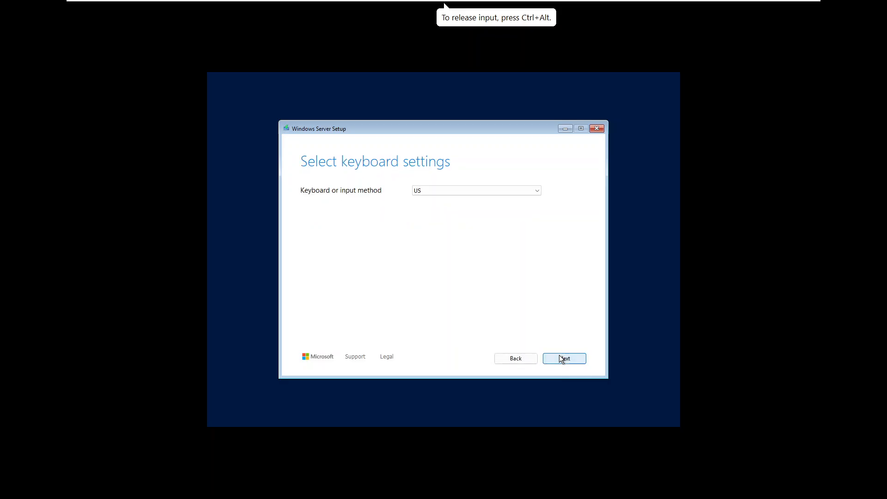
click(562, 359)
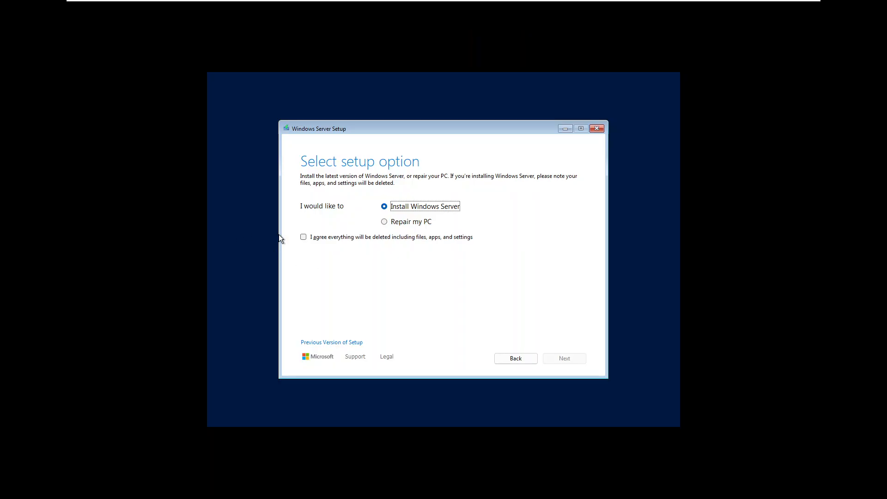
click(304, 239)
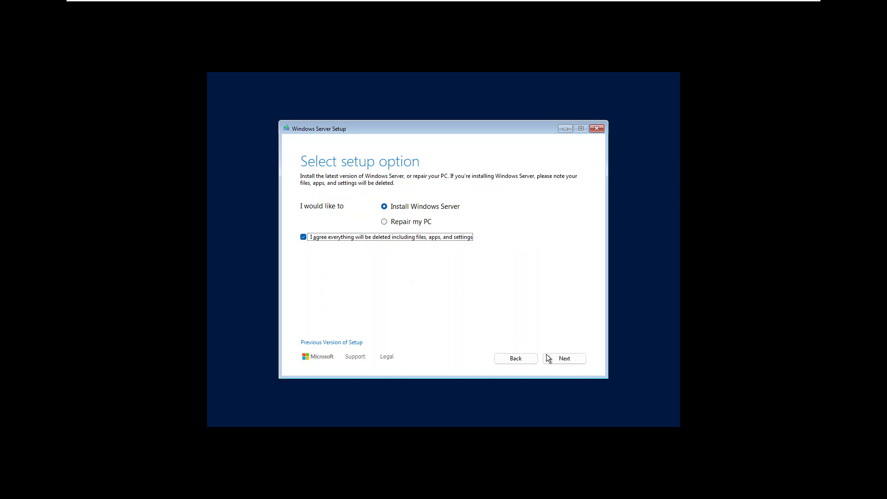
click(562, 360)
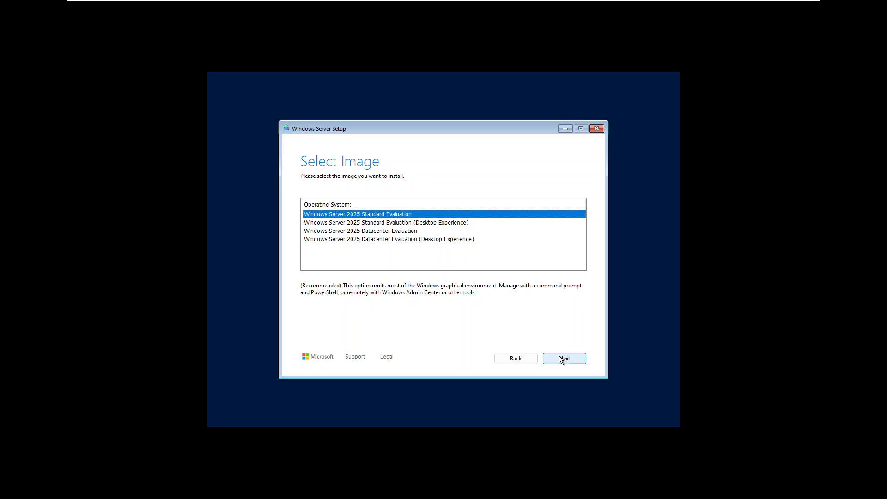
key(Down)
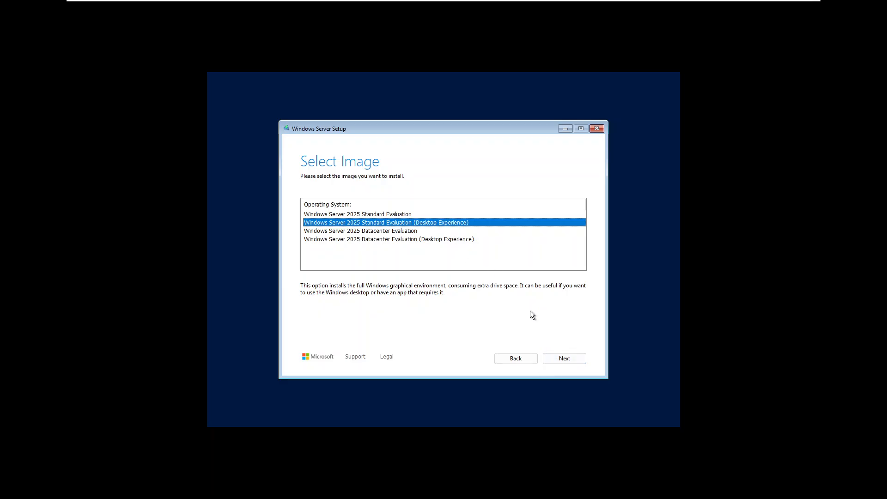
click(556, 359)
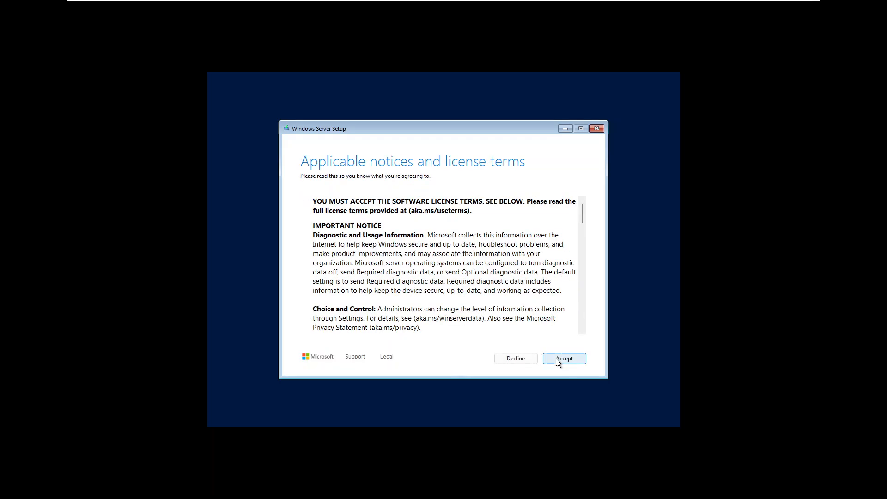
Step: Accept the license and install Windows Server onto Disk 0's unallocated space
click(564, 359)
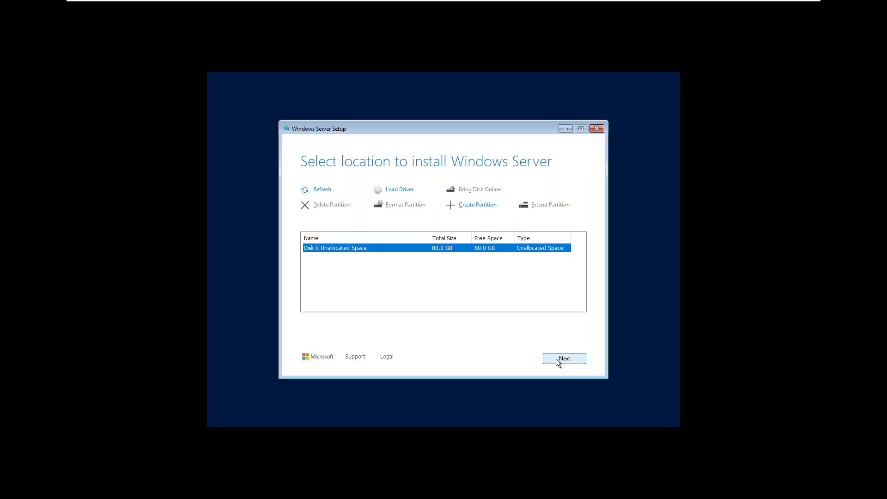
click(556, 360)
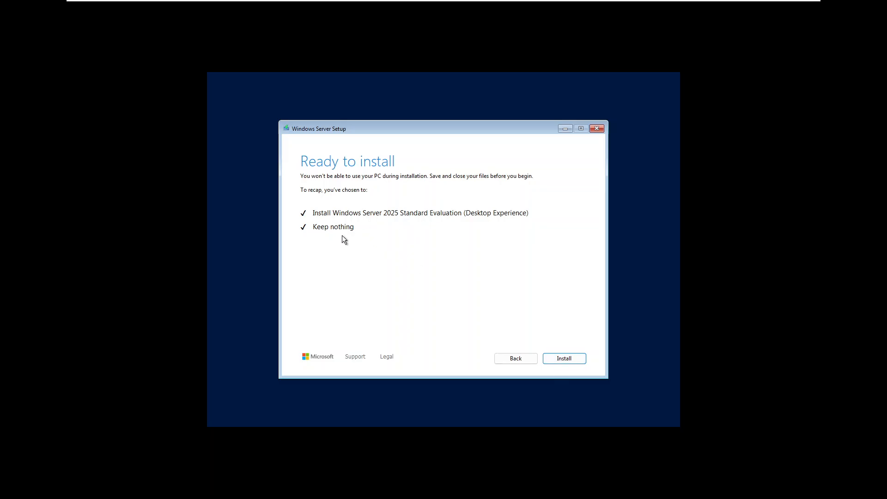
click(563, 360)
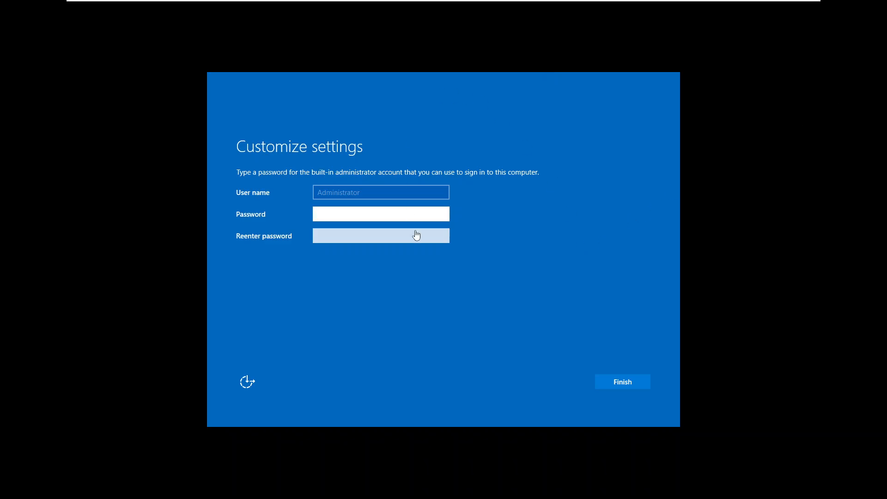
Step: Enter the Administrator password and type it again in the Reenter password field
click(435, 218)
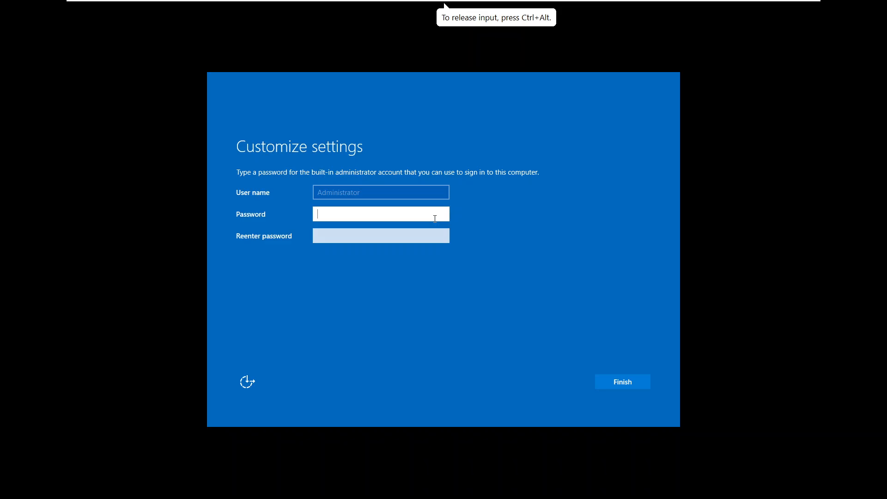
text(********)
key(Tab)
text(**)
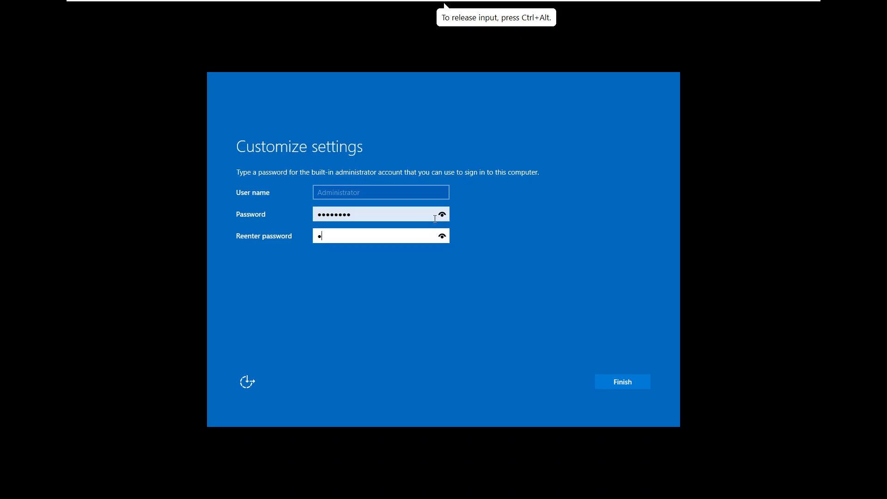
text(******)
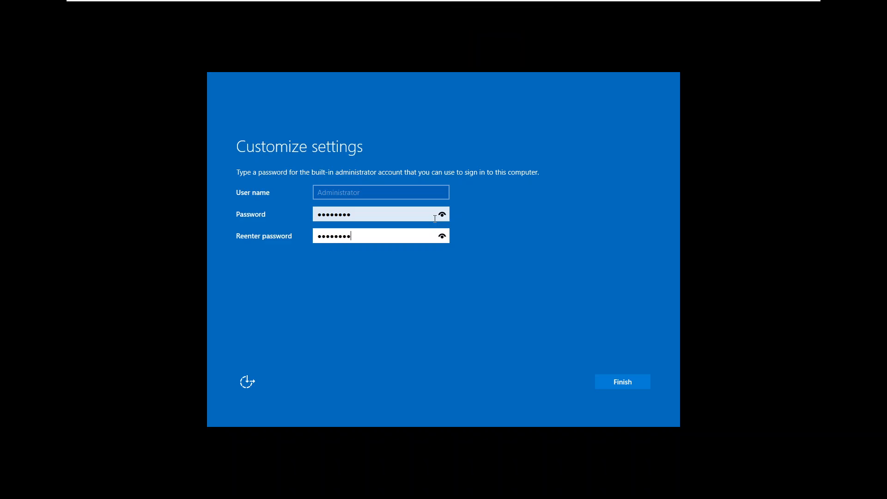
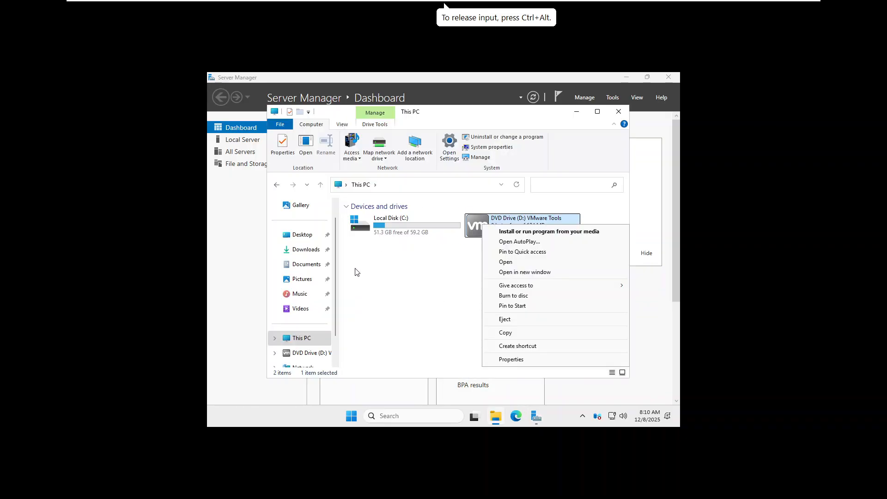
Step: Run the installer from the VMware Tools DVD in This PC and bring its setup wizard forward
click(618, 112)
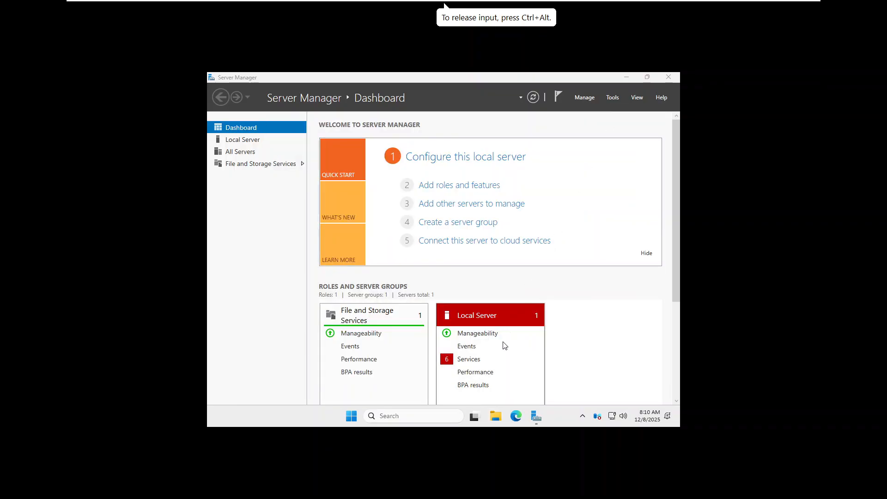
click(497, 422)
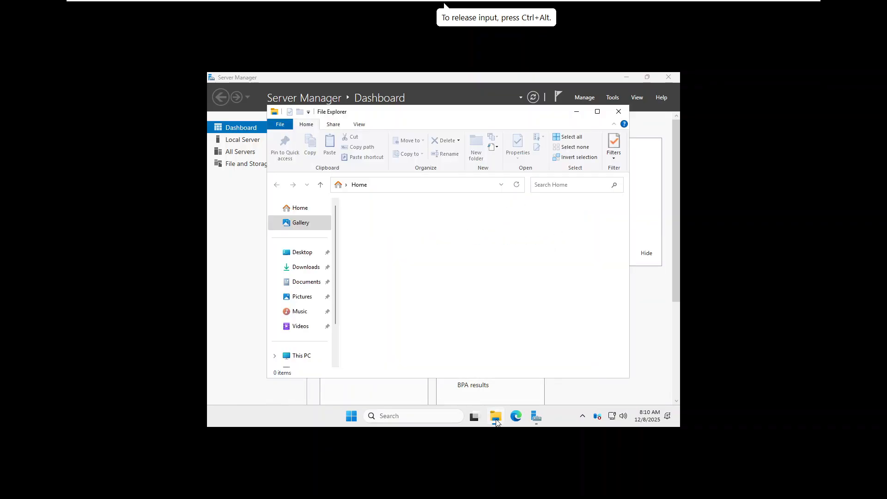
click(303, 356)
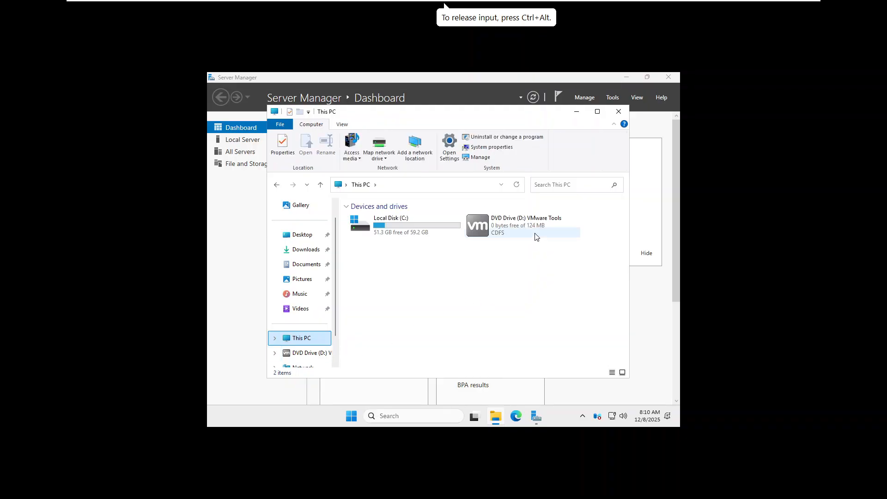
right_click(522, 219)
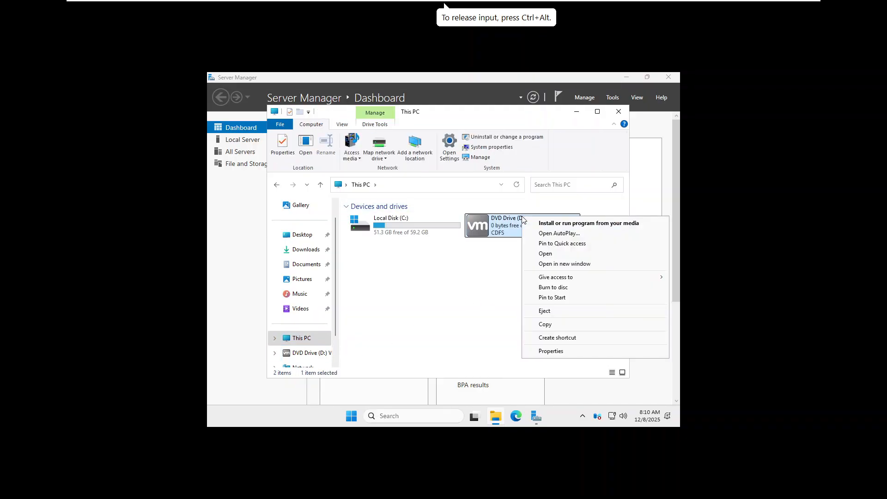
click(566, 225)
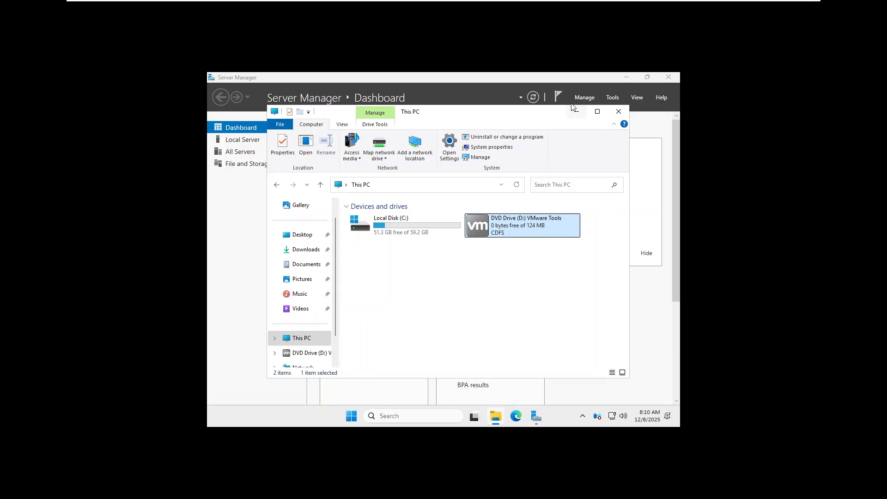
click(576, 112)
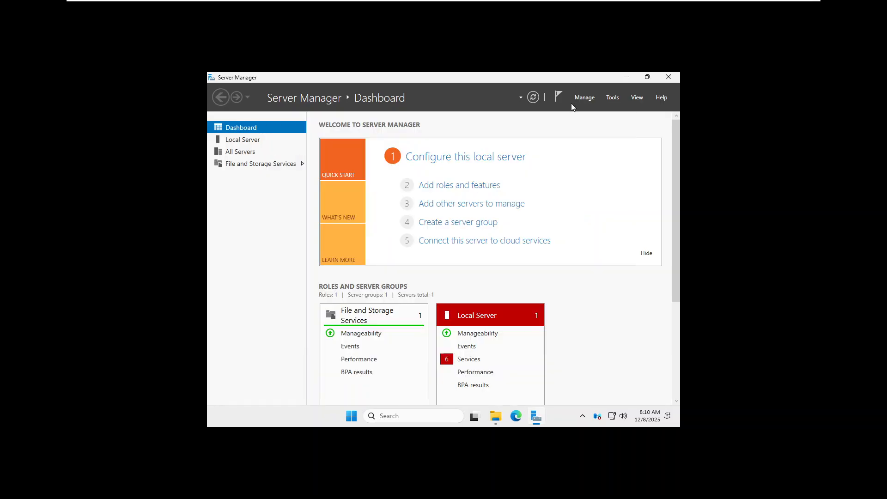
click(626, 76)
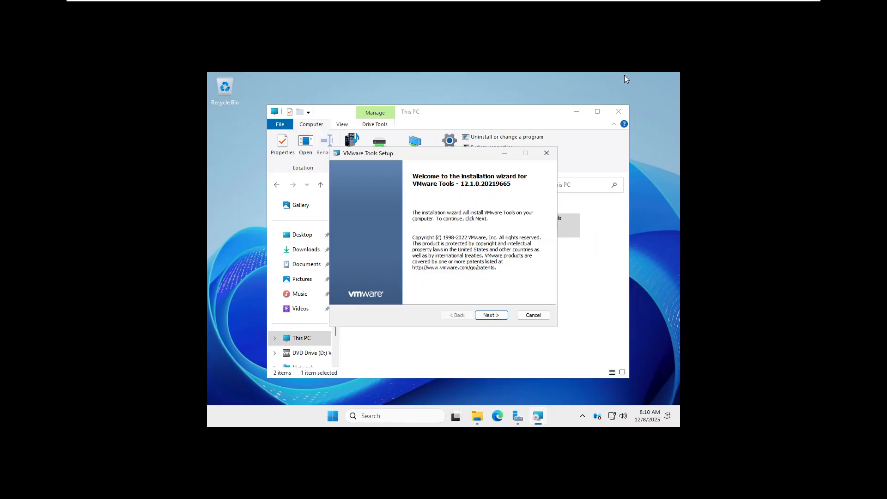
Step: Start a Typical VMware Tools installation, then cancel it and confirm the abort
click(504, 315)
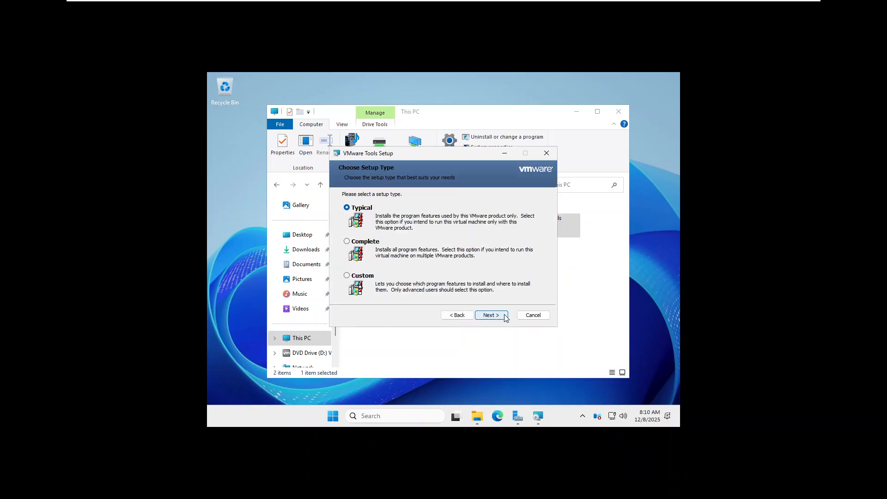
click(505, 316)
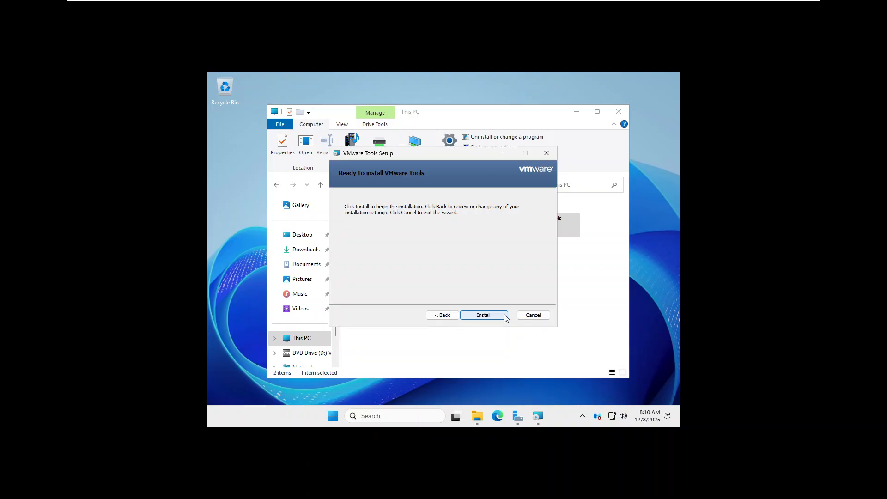
click(505, 316)
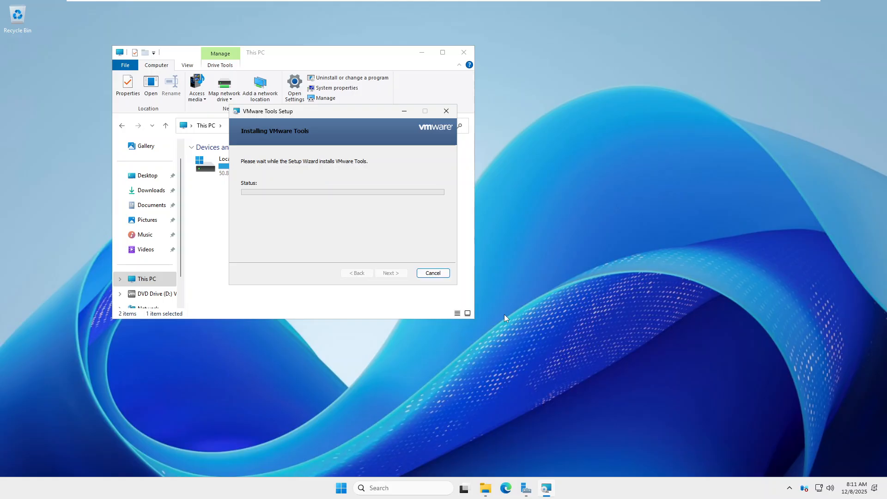
click(435, 274)
click(430, 258)
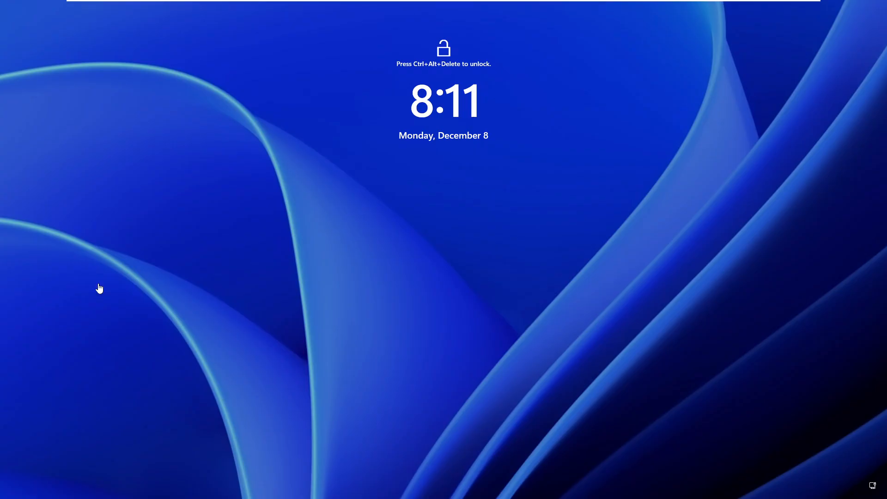
Step: Send Ctrl+Alt+Del to the VM and sign in with the Administrator password
mouse_move(495, 2)
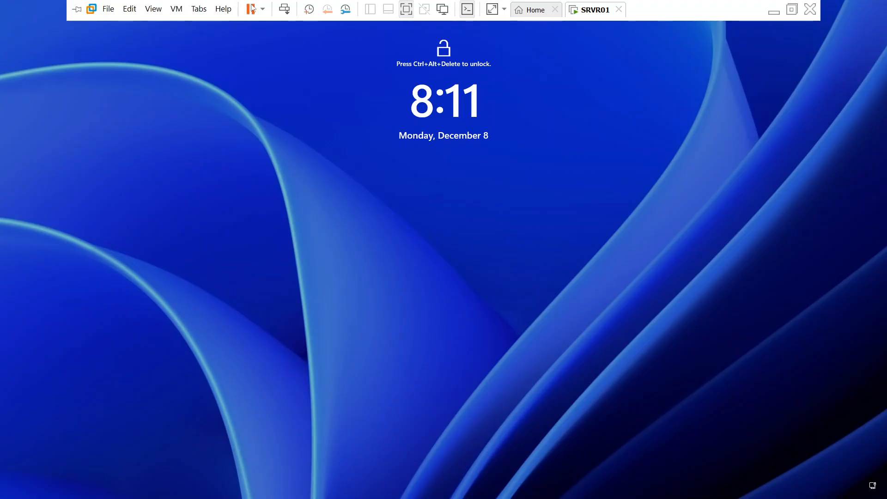
click(284, 8)
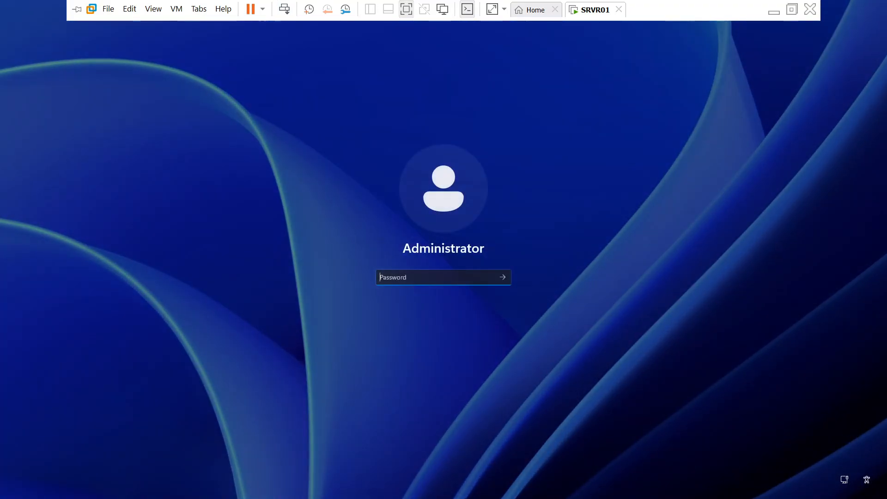
text(P)
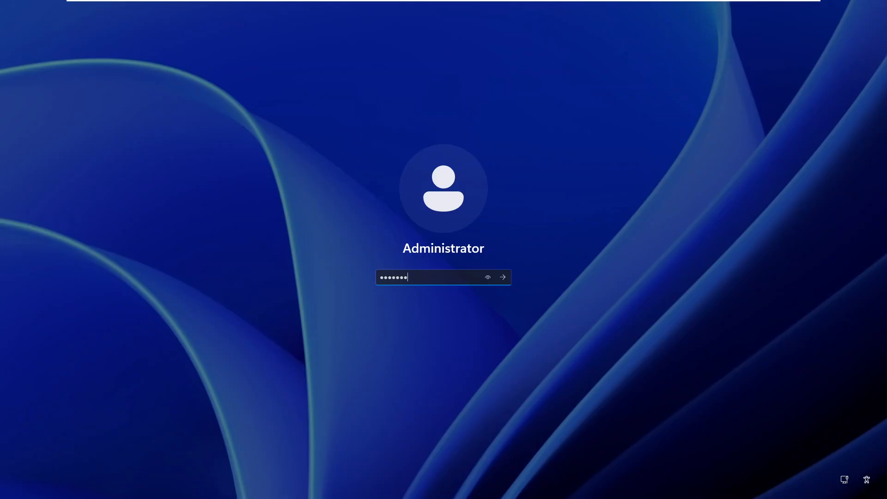
key(Return)
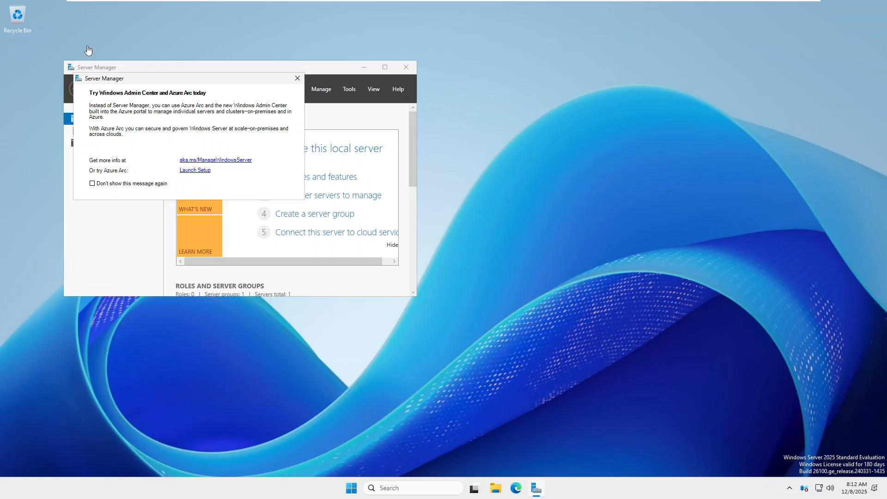
Step: Dismiss the Admin Center notice, maximize Server Manager and launch Windows Defender Firewall with Advanced Security
click(296, 79)
click(378, 71)
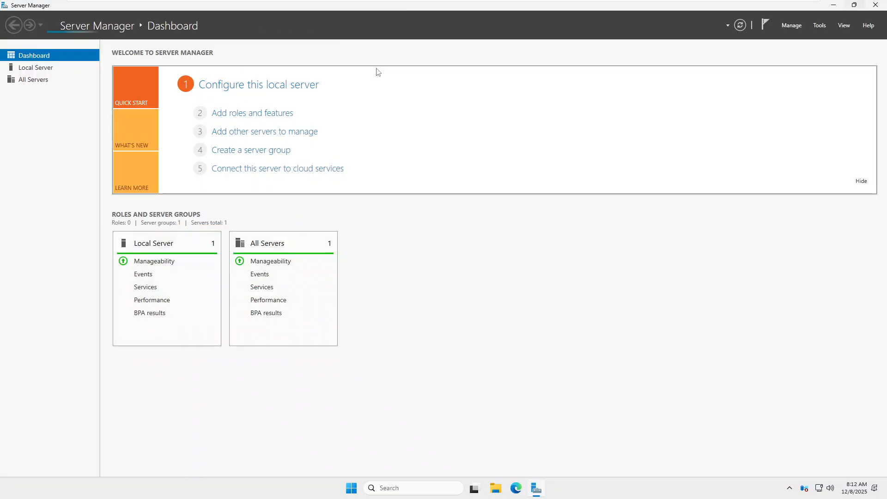
mouse_move(777, 4)
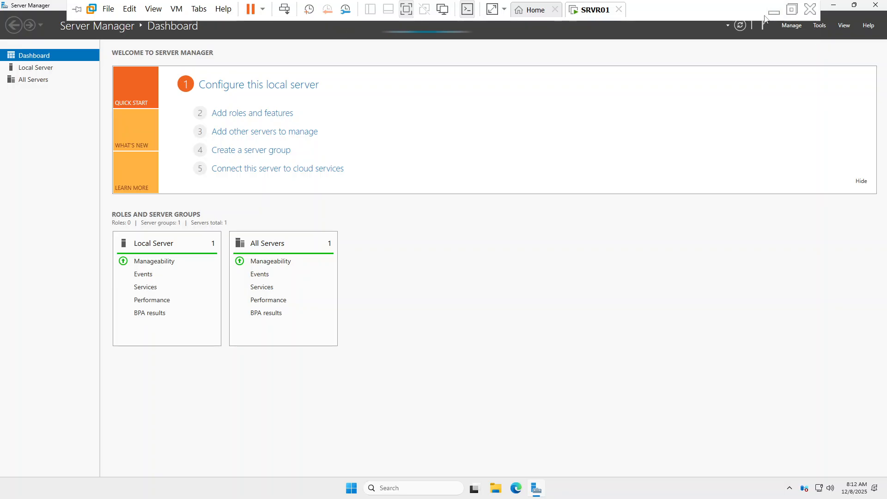
click(820, 26)
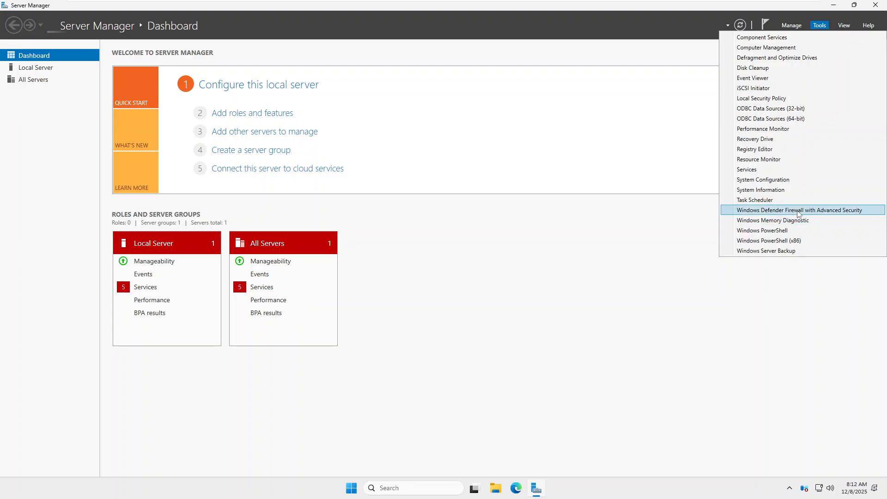
click(798, 211)
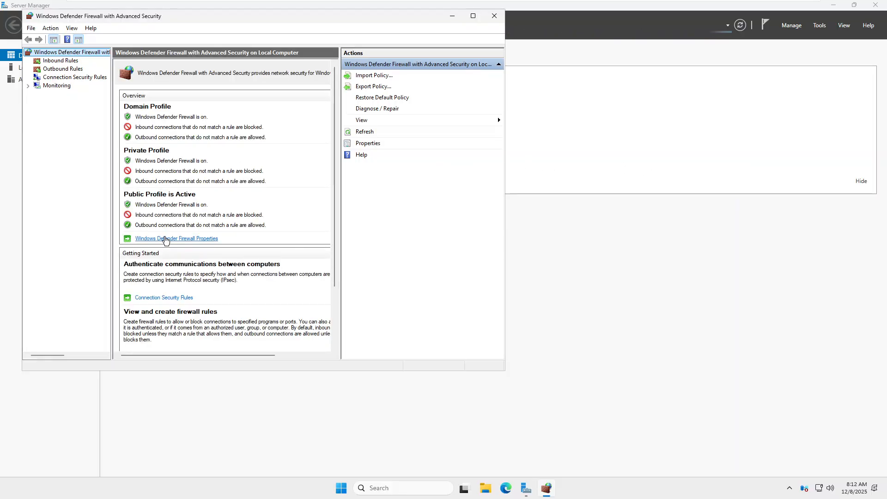
Step: Turn the firewall Off for Domain, Private and Public profiles, apply, and close the console
click(166, 239)
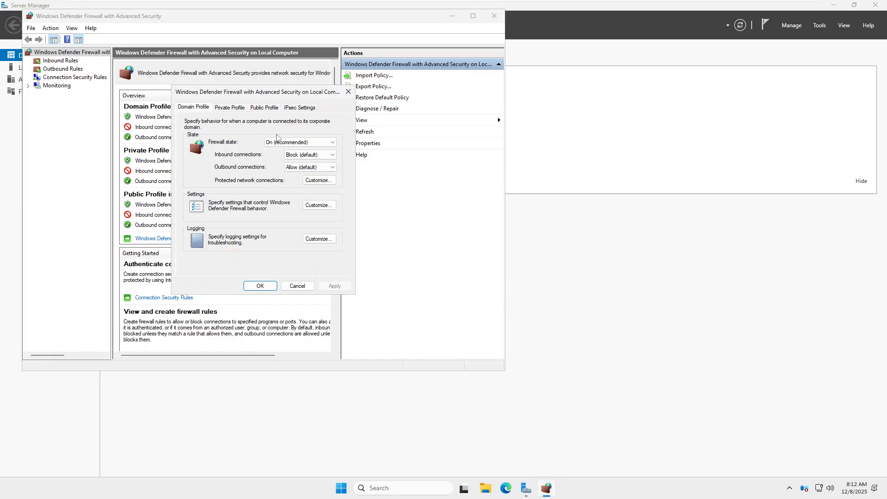
click(289, 142)
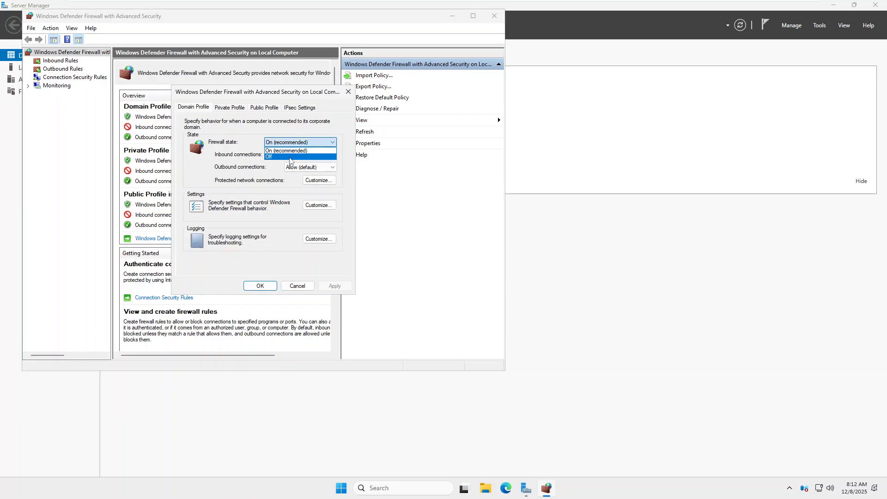
click(290, 157)
click(229, 107)
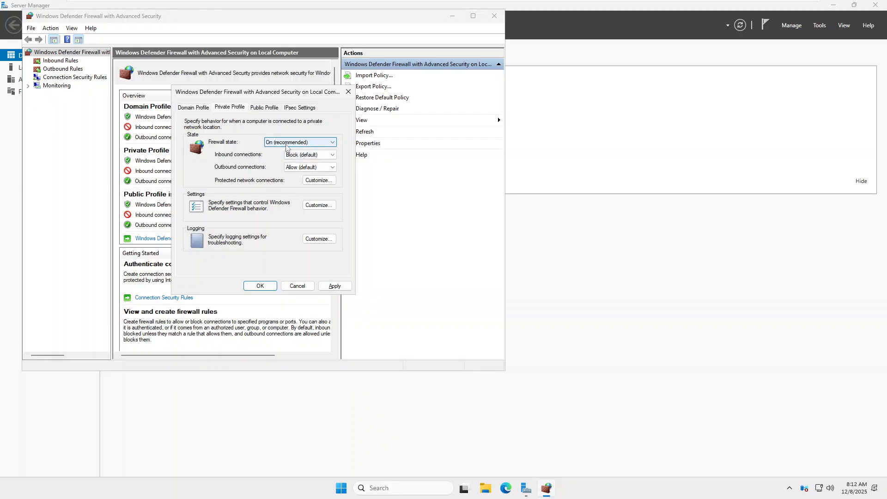
click(286, 147)
click(285, 157)
click(264, 107)
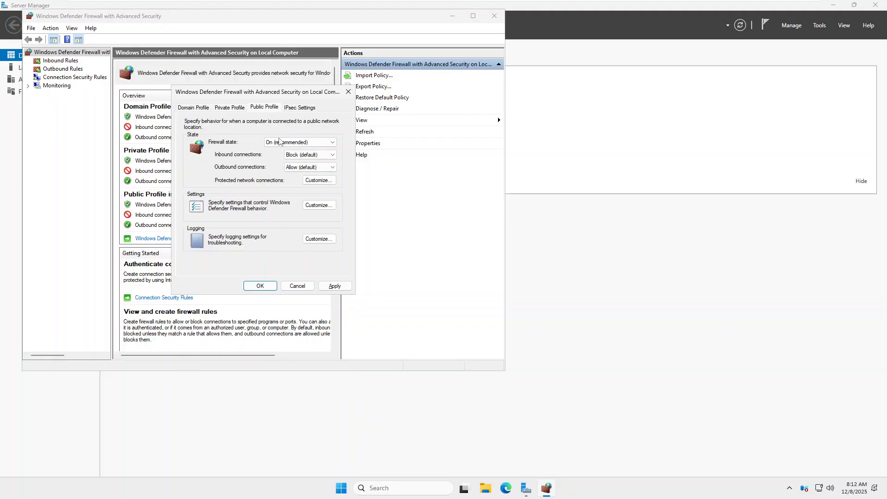
click(282, 143)
click(279, 157)
click(334, 285)
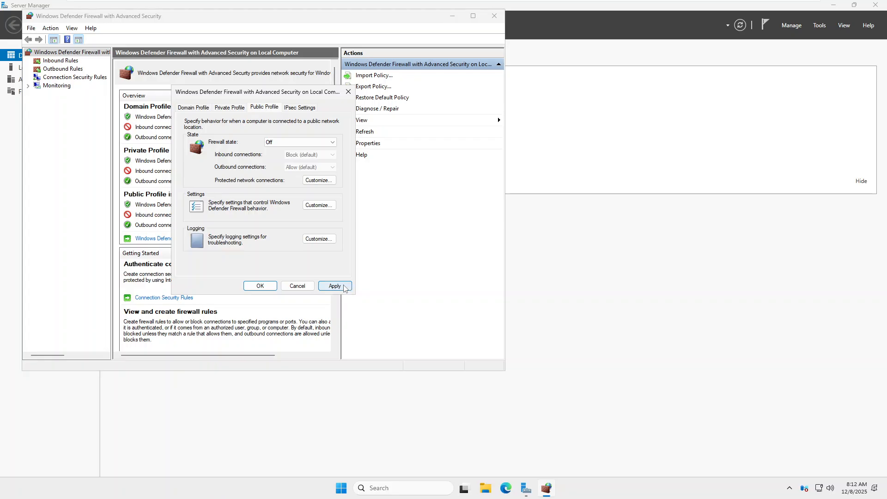
click(261, 287)
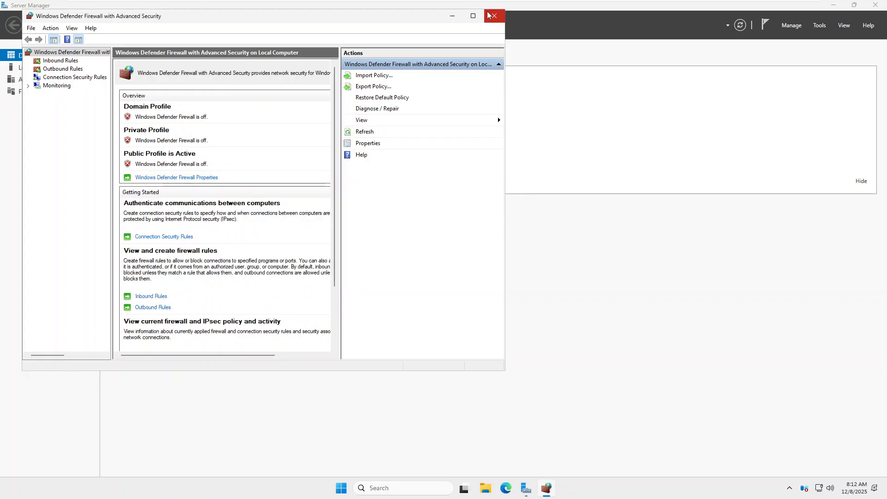
click(494, 18)
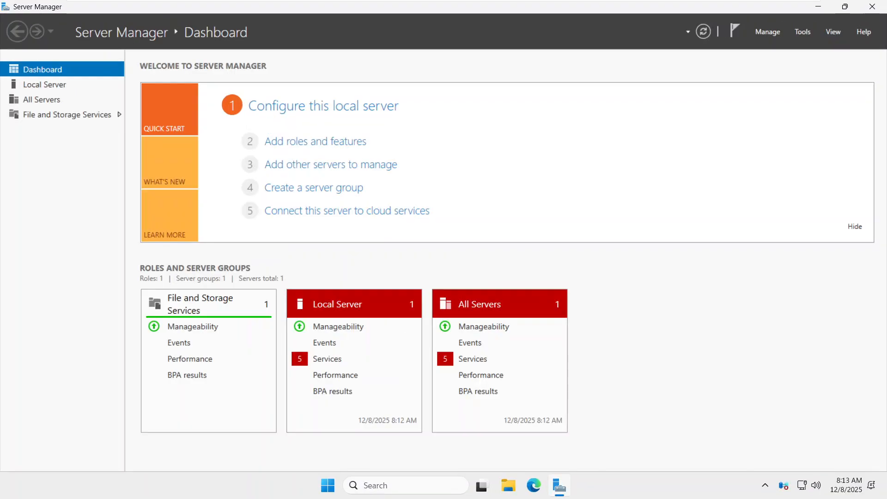
click(807, 34)
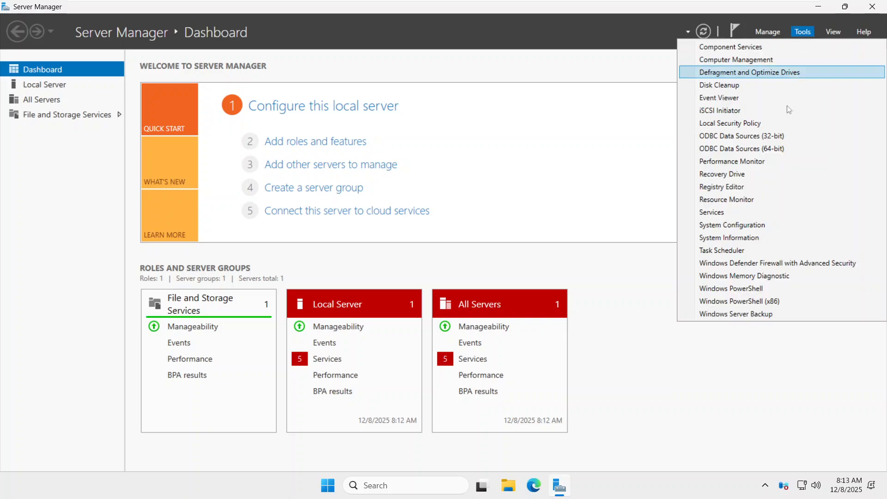
click(764, 264)
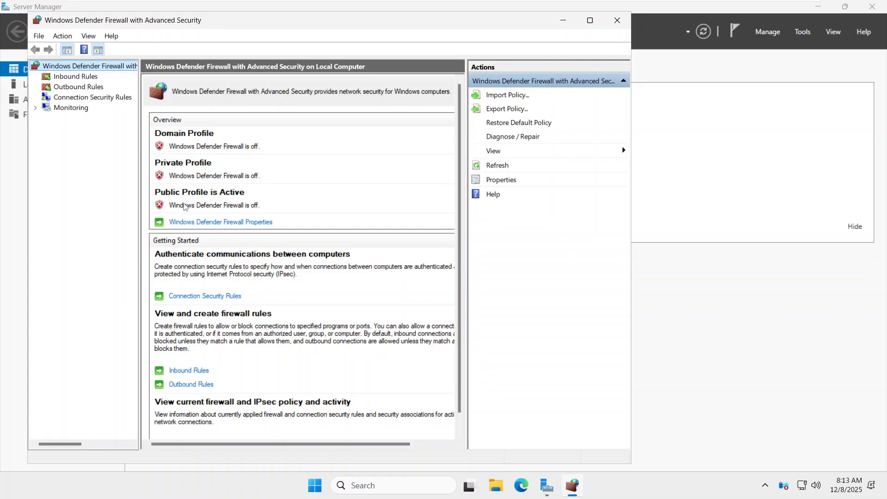
click(190, 222)
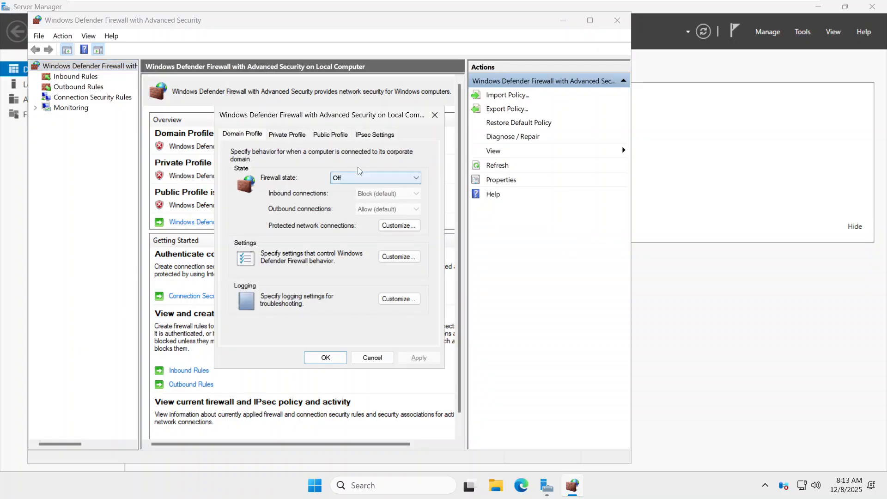
click(372, 358)
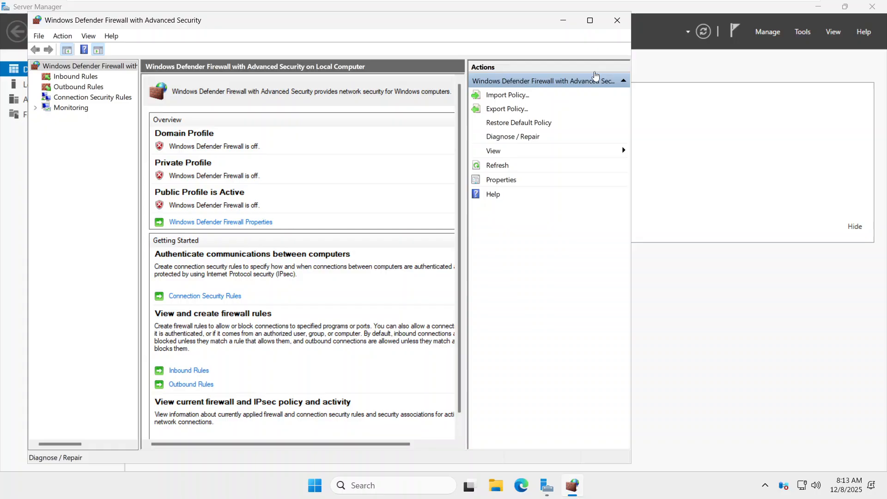
click(621, 23)
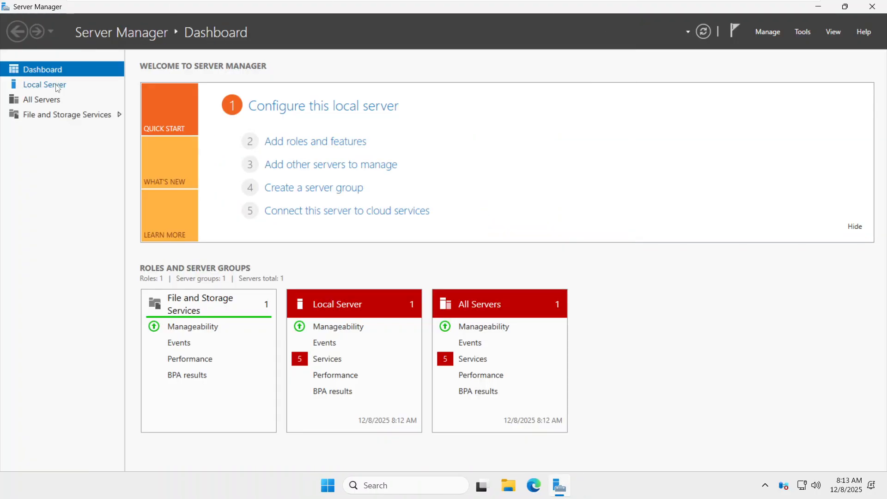
Step: Refresh the Local Server page and open the Ethernet0 adapter's Properties from Network Connections
click(32, 88)
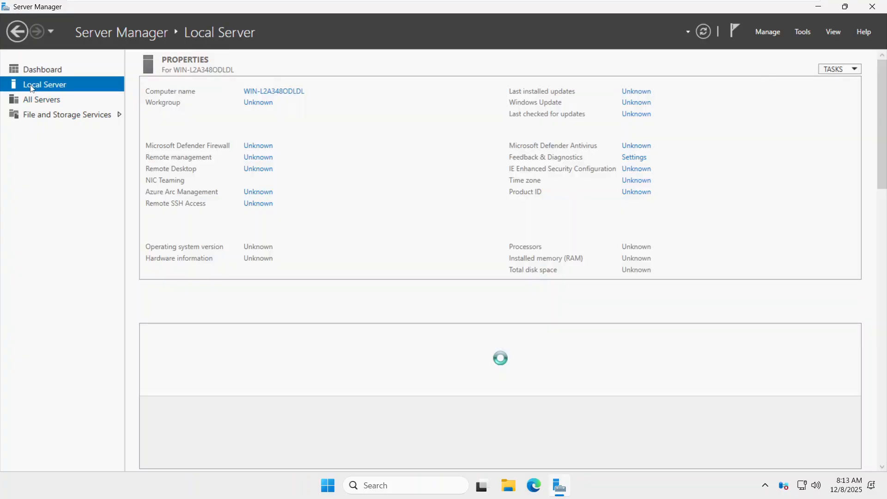
click(703, 32)
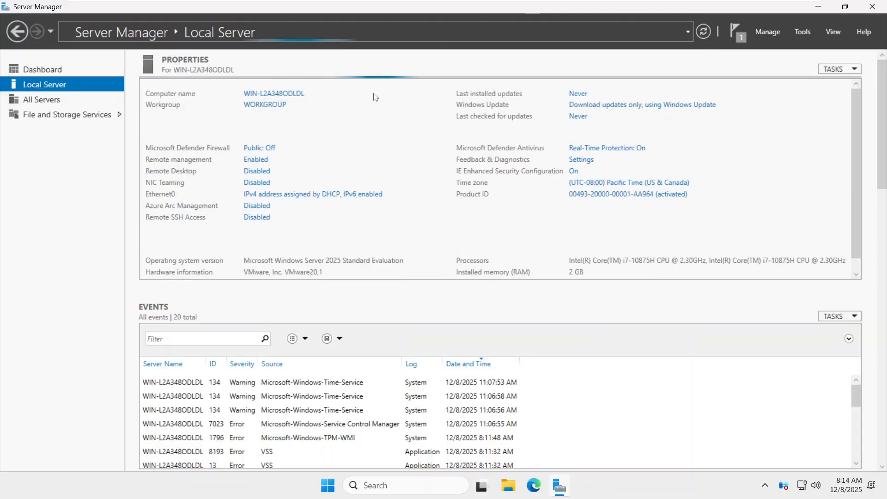
click(321, 197)
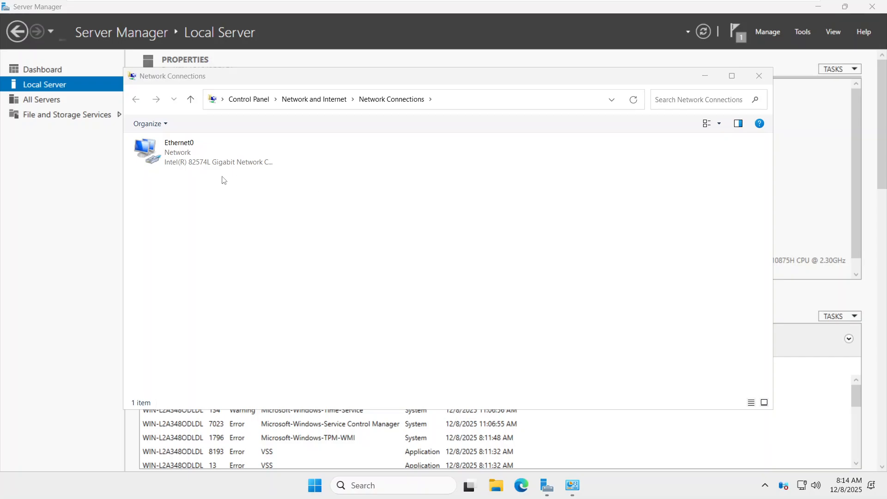
right_click(173, 153)
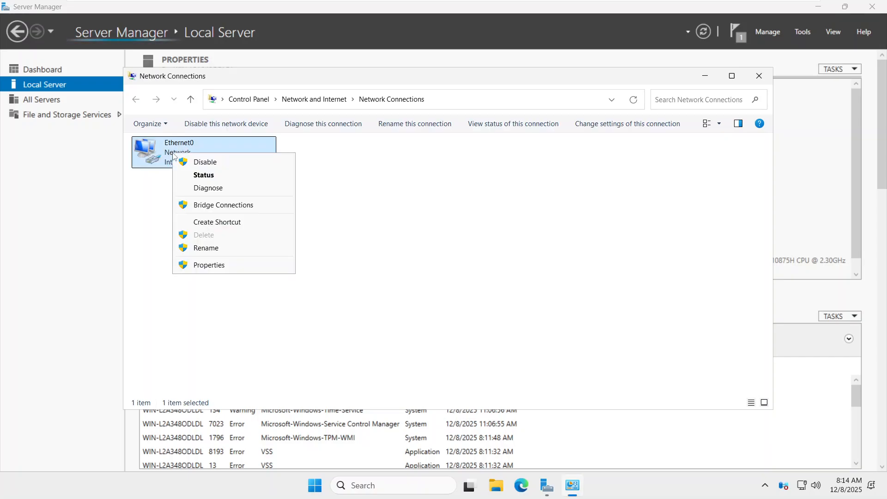
click(210, 266)
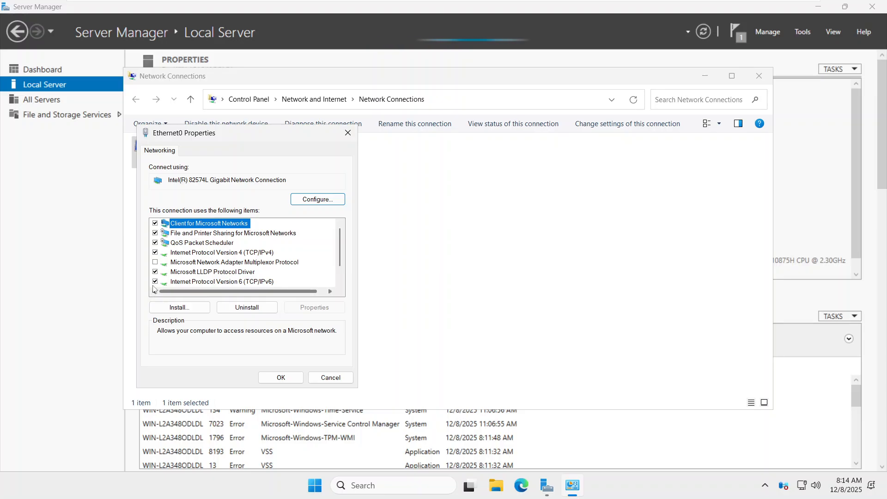
Step: Disable IPv6 and set the IPv4 properties to use a manually entered IP address
click(155, 282)
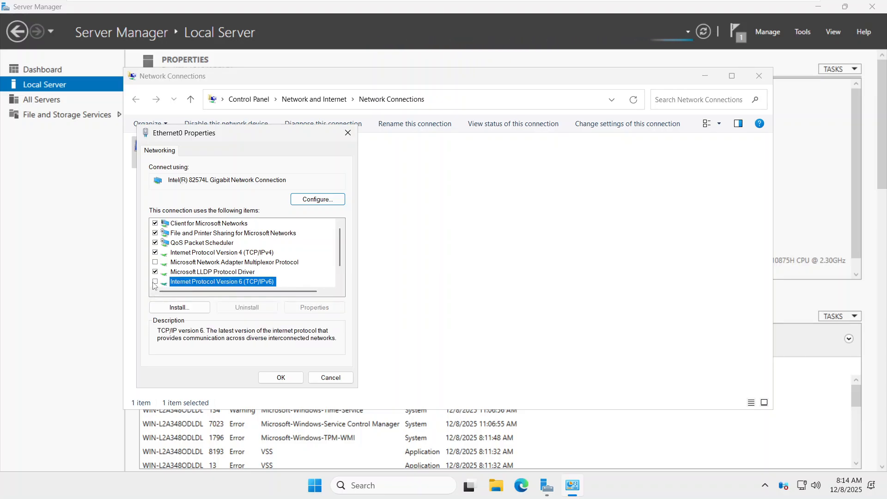
click(241, 253)
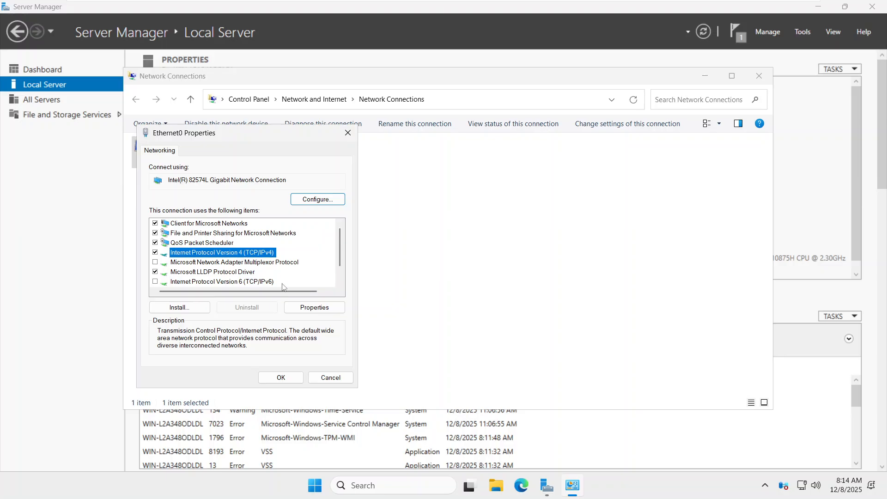
click(315, 307)
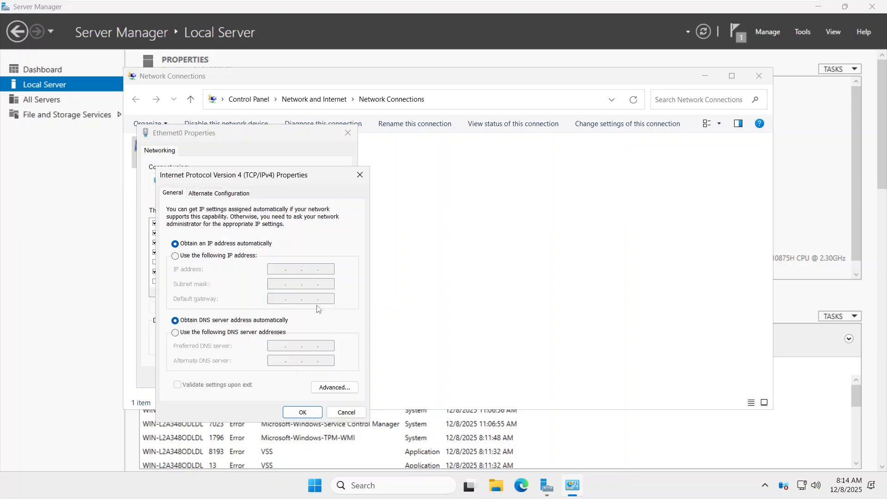
click(216, 256)
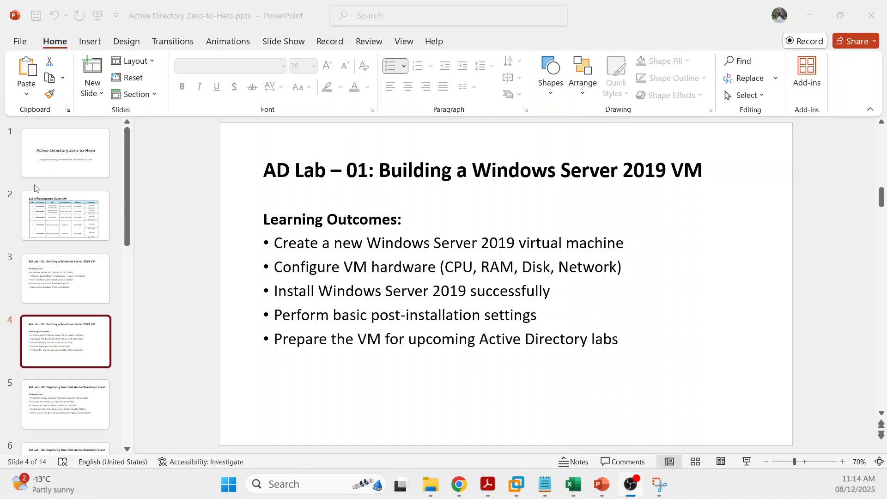
Step: Show slide 2, the Lab Infrastructure Overview listing HIPROADSRV01 at 172.19.16.10
click(55, 210)
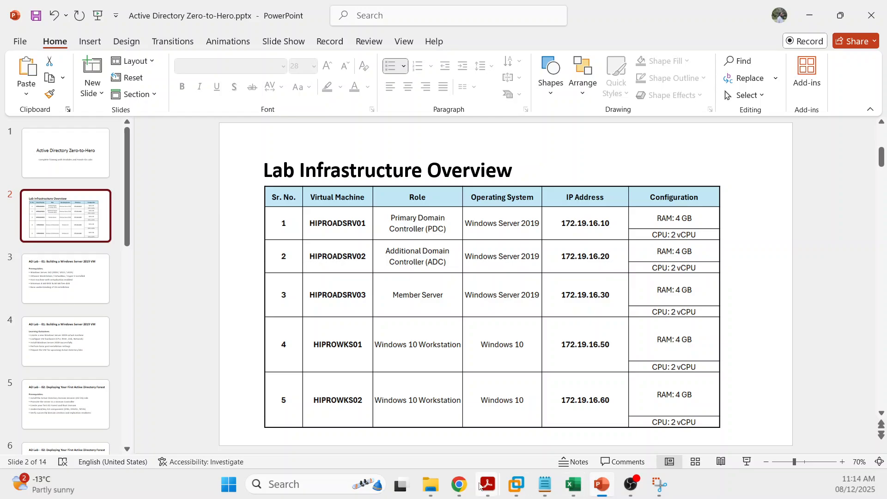
Step: Back in the VM, enter IP address 172.19.16.10 after checking the planned address on the slide
mouse_move(516, 485)
click(656, 395)
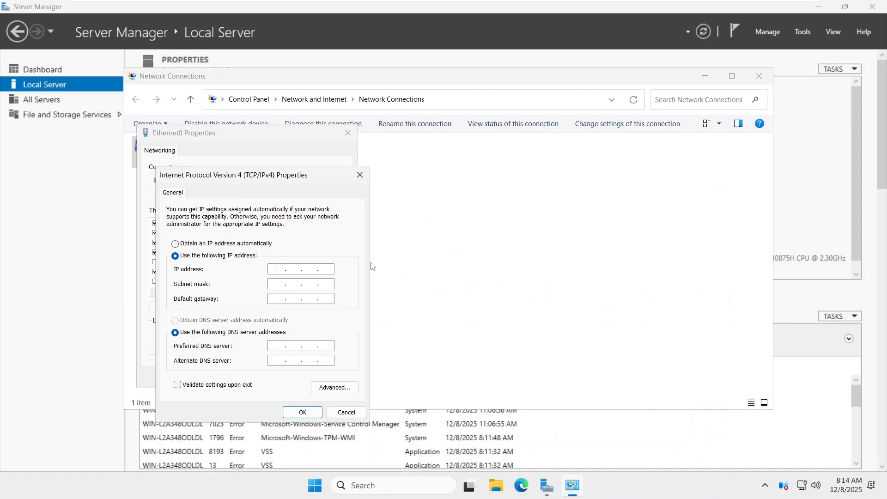
text(172.16.10.)
key(alt+Tab)
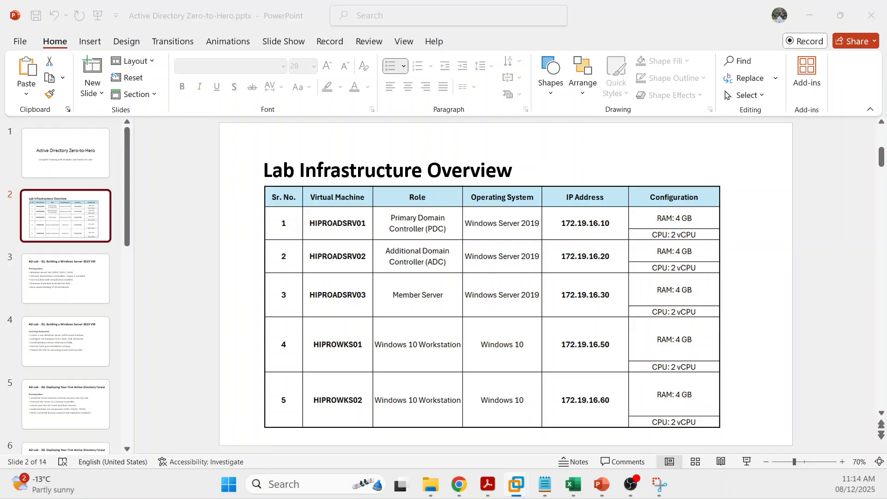
key(alt+Tab)
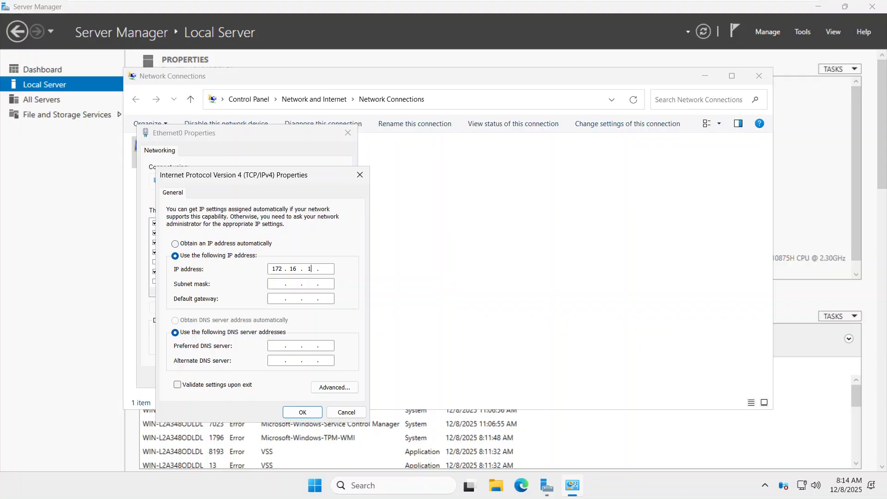
text(19 . 16 . 10)
Step: Fill subnet mask 255.255.0.0, gateway 172.19.16.1 and preferred DNS 172.19.16.10
key(Tab)
key(Tab)
text(172 . )
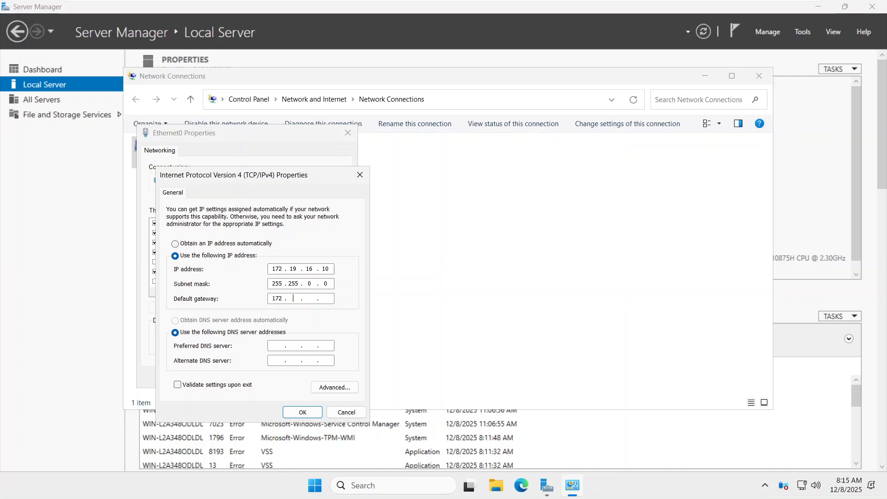
text(19 . 16 . 1)
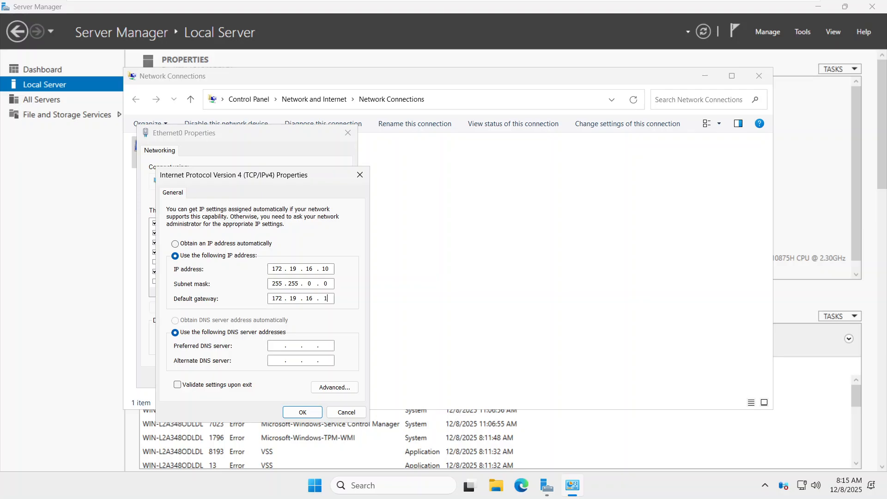
key(Tab)
key(Tab)
text(17219)
text(10.)
text(16)
text(10)
Step: Save the IPv4 settings, close the network windows, and refresh so Ethernet0 shows 172.19.16.10
click(307, 413)
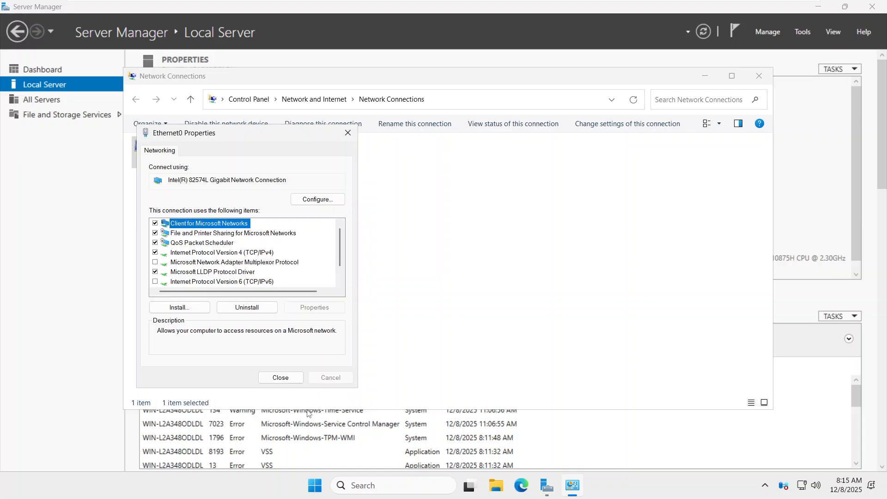
click(280, 378)
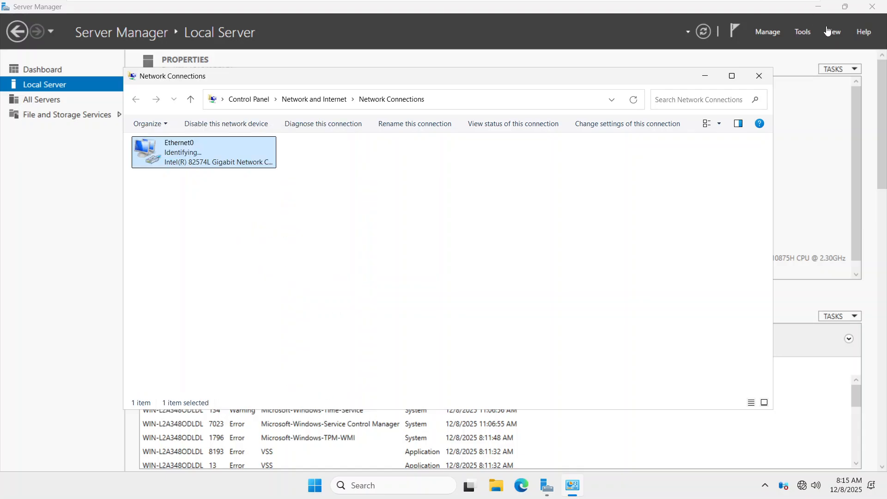
click(762, 76)
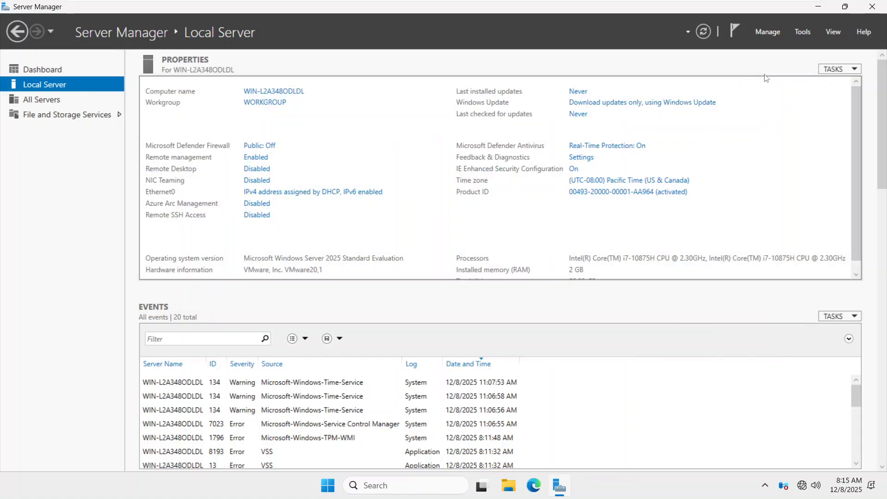
click(704, 33)
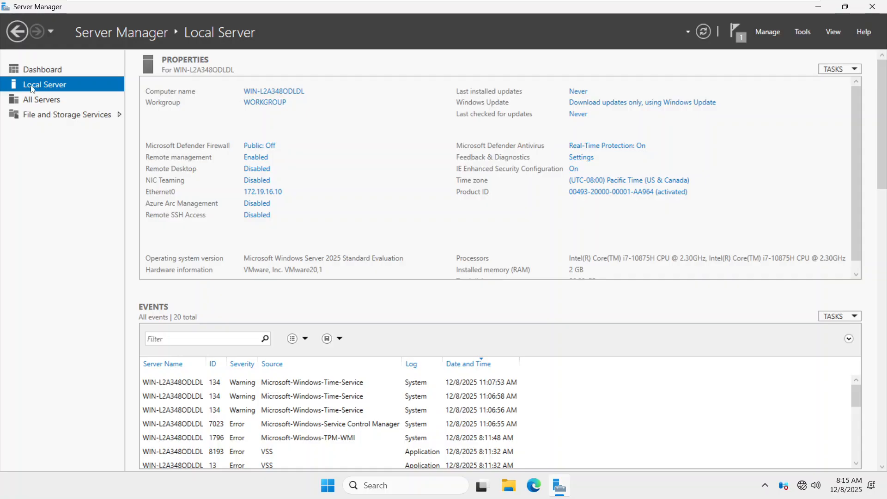
Step: Change the computer name to HIPROADSRV01 and restart the server immediately
click(269, 95)
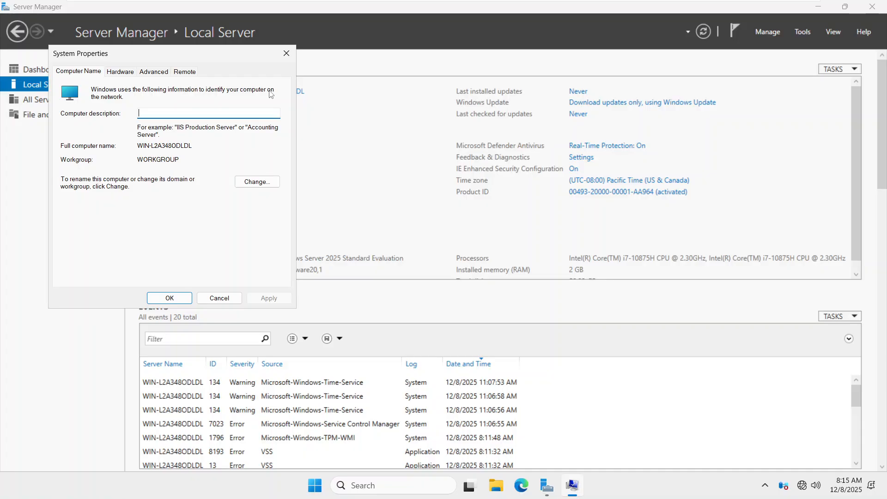
click(250, 182)
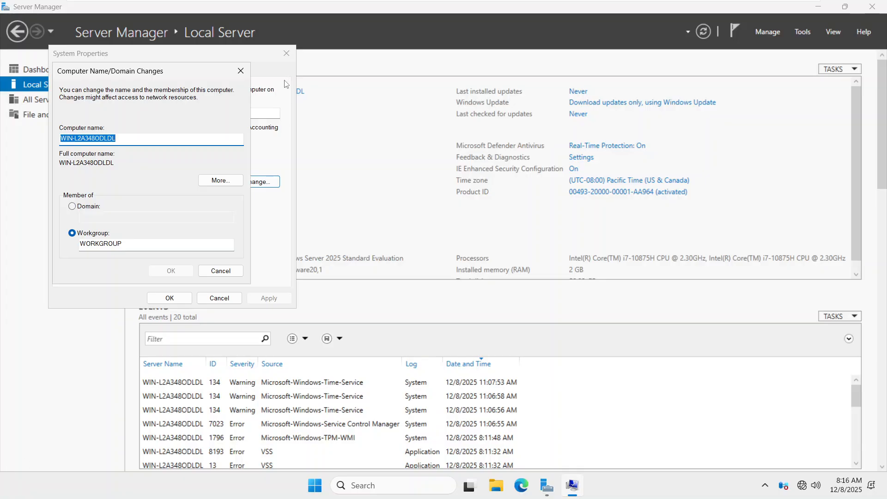
text(HIPR)
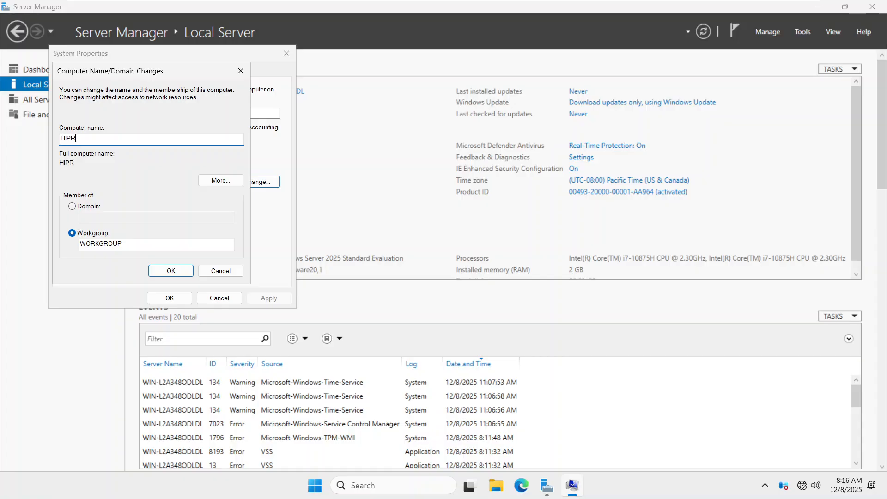
text(OADSRV01)
click(175, 268)
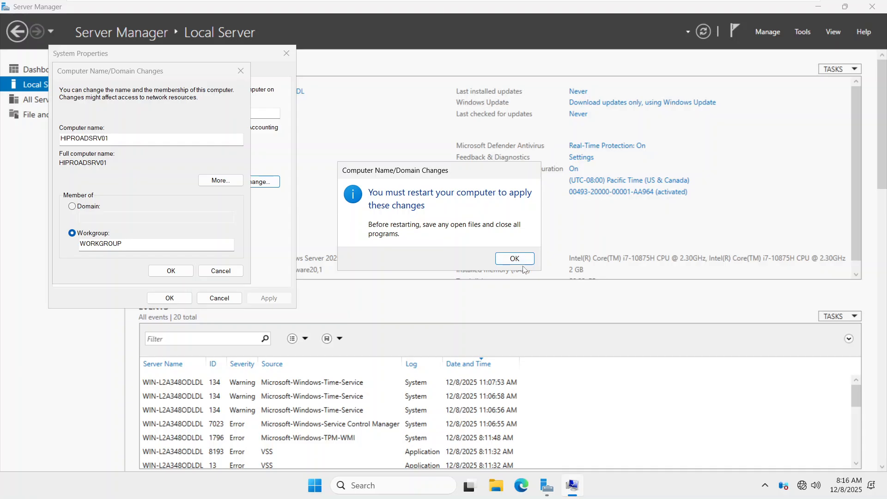
click(518, 261)
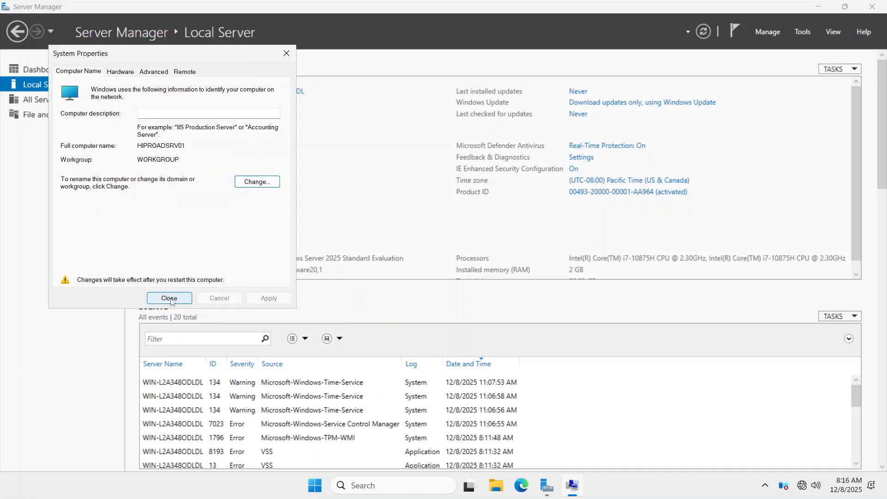
click(170, 298)
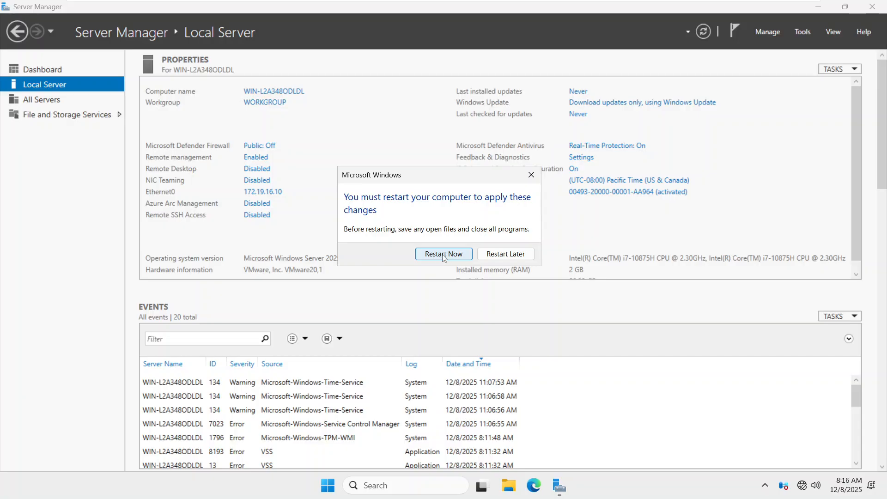
click(443, 254)
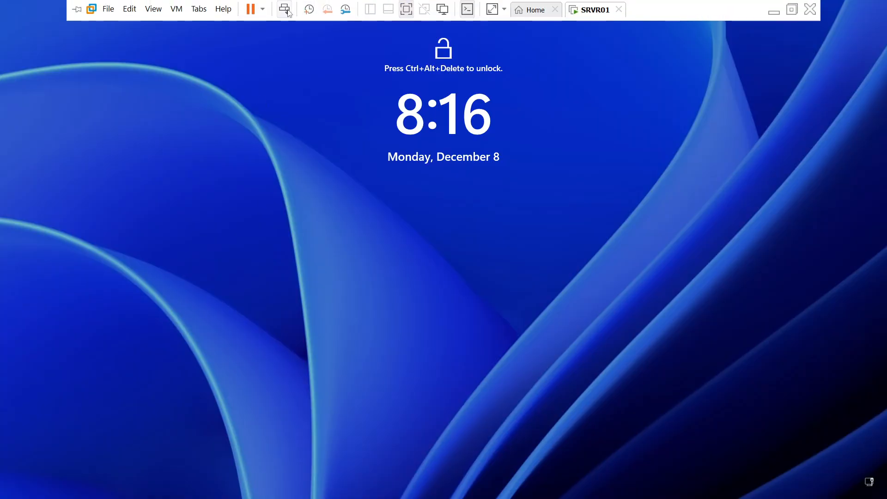
Step: Sign in as Administrator with Ctrl+Alt+Del and bring up Display settings from the desktop menu
click(284, 9)
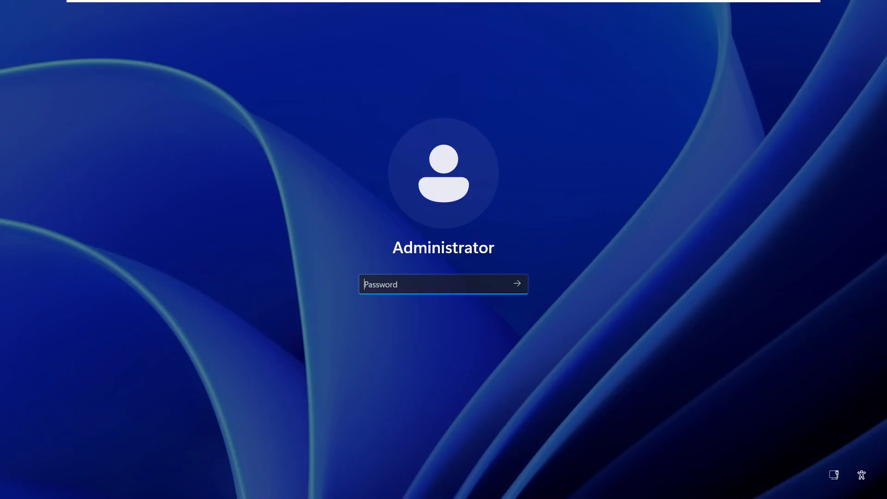
text(*******)
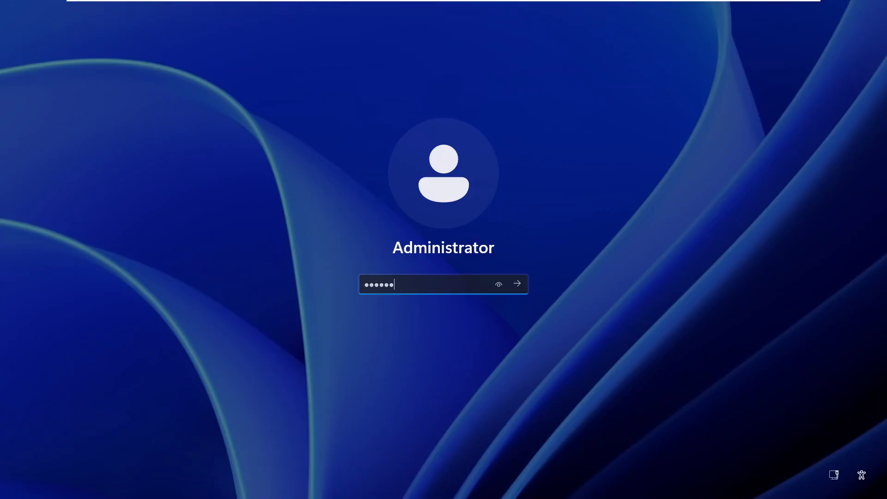
key(Return)
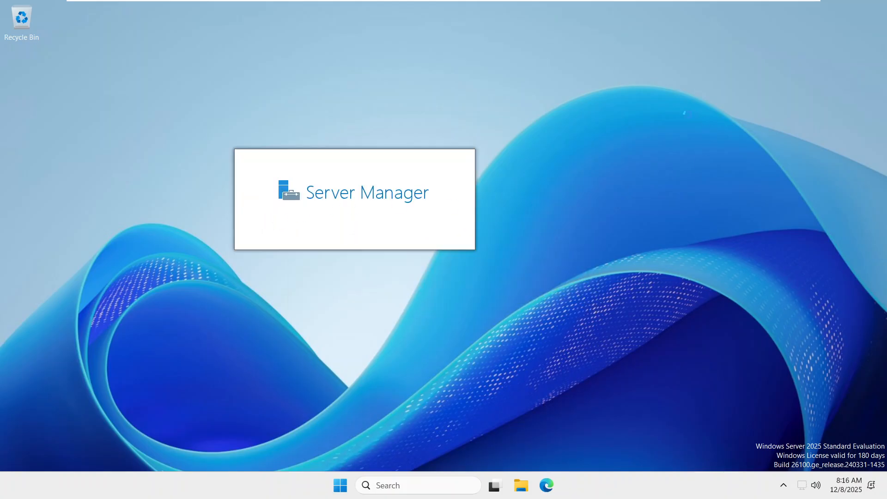
right_click(688, 114)
click(737, 214)
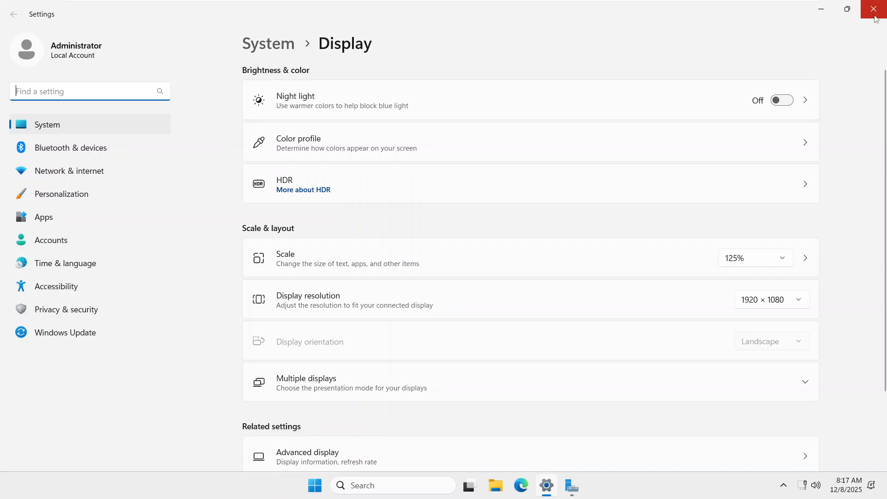
Step: Close Settings and the Windows Admin Center popup, then view Local Server showing HIPROADSRV01 at 172.19.16.10
click(874, 13)
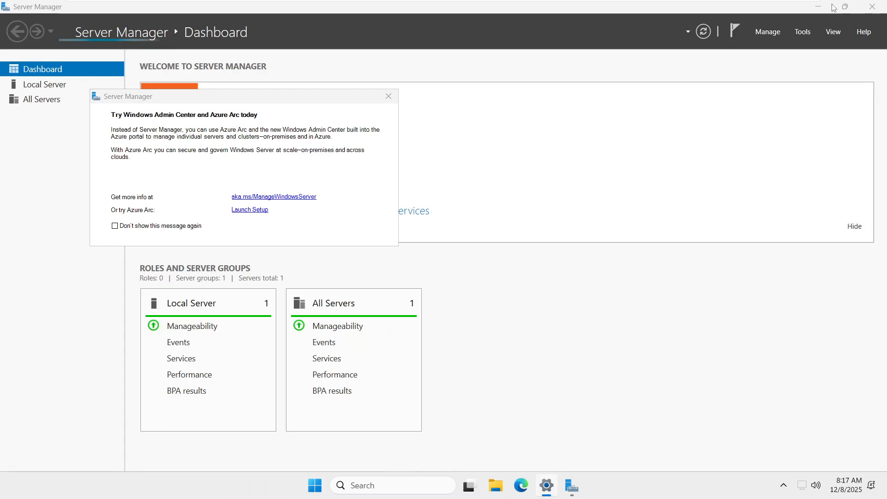
click(389, 96)
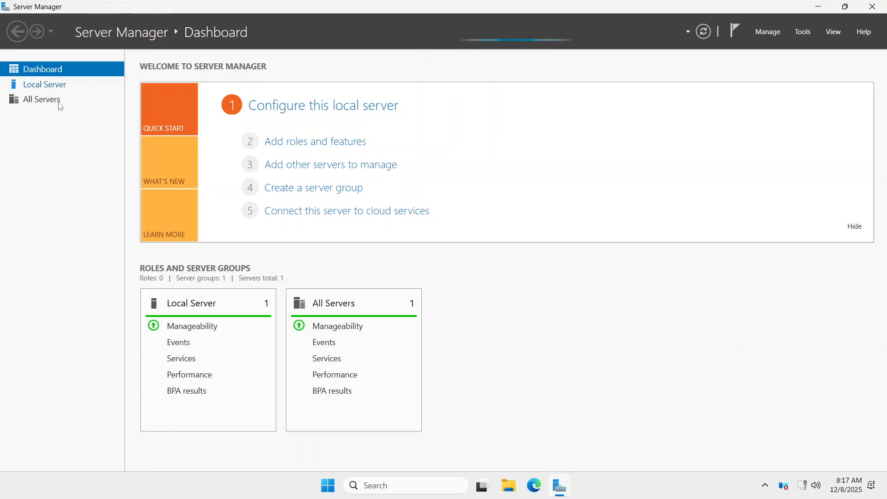
click(35, 89)
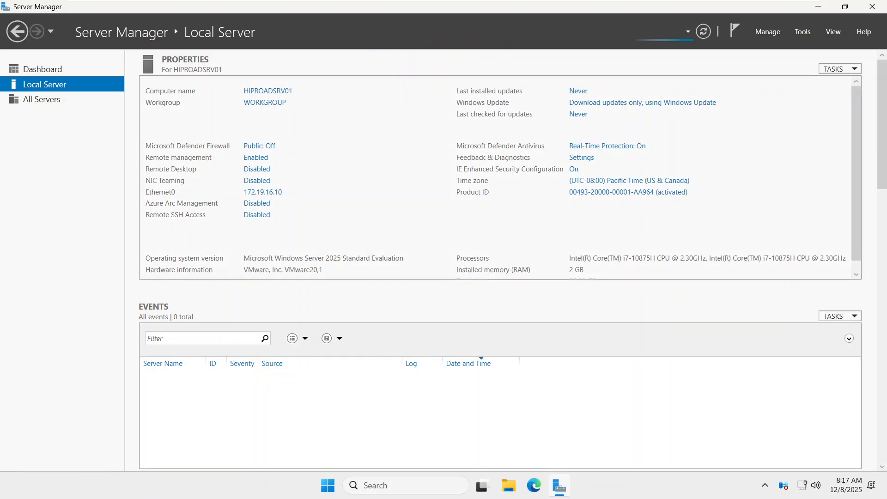
Step: Open Command Prompt and run hostname to confirm the computer name HIPROADSRV01
click(421, 486)
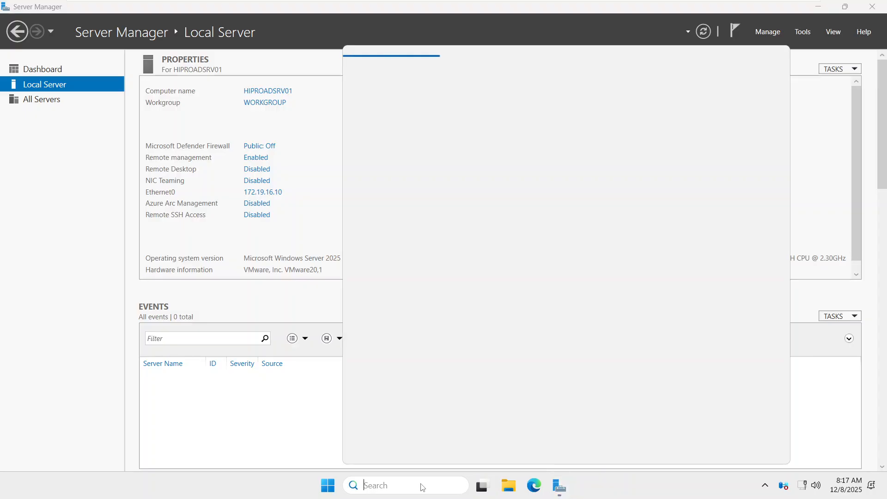
text(cmd)
key(Return)
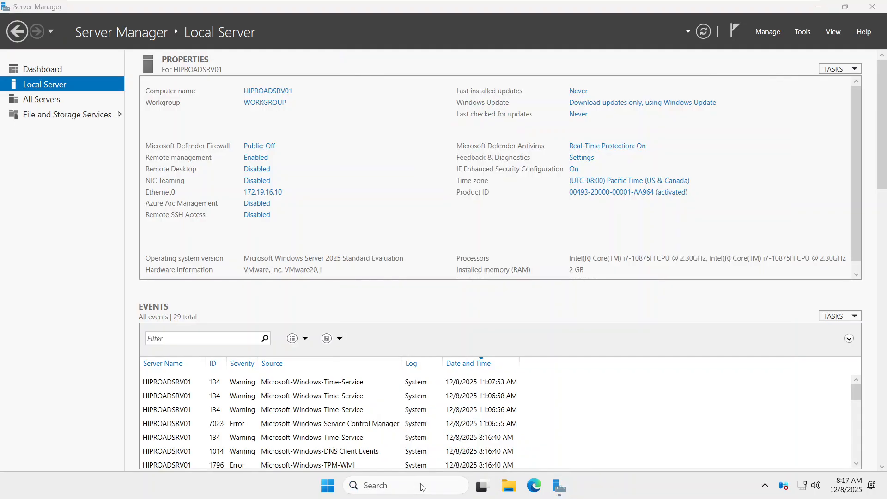
text(h)
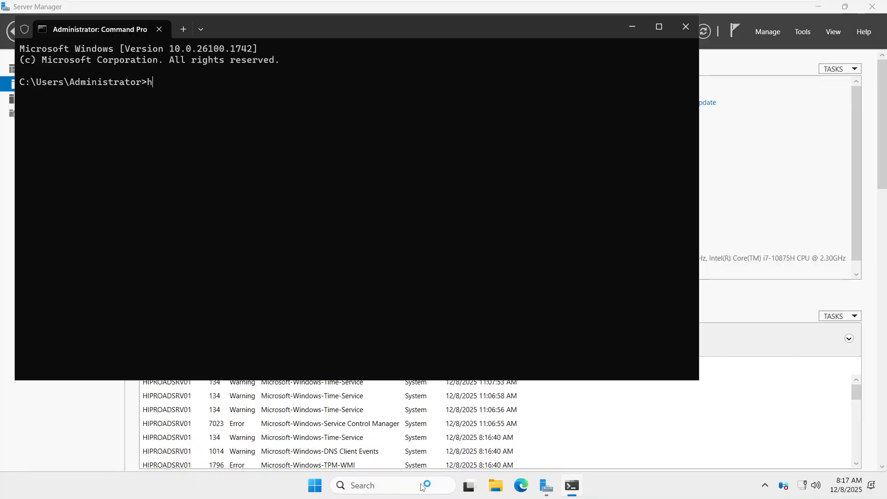
text(sotname)
key(Return)
text(h)
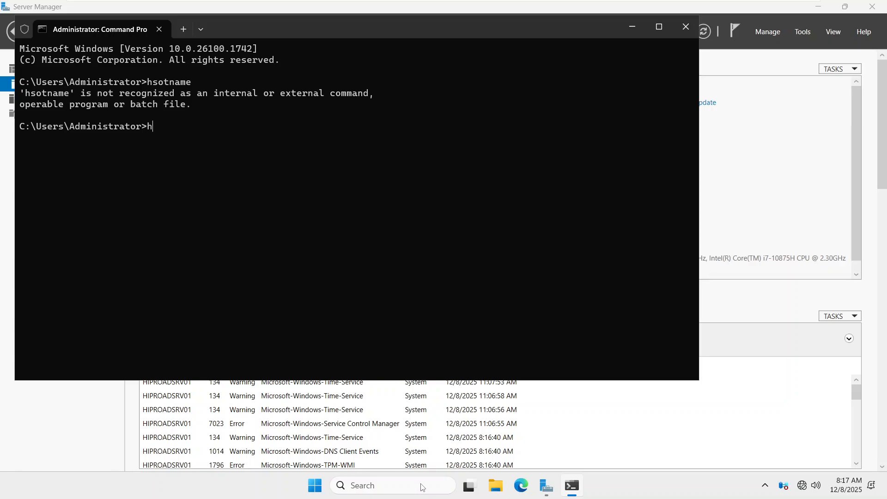
text(ostname)
key(Return)
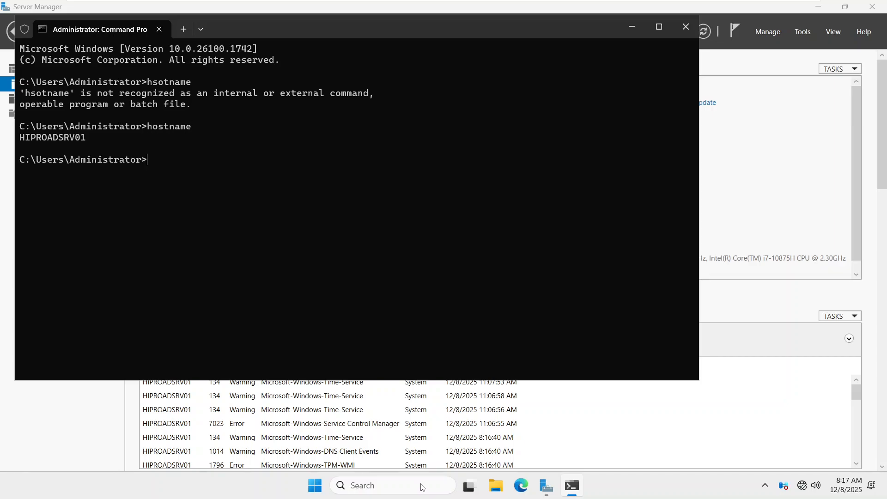
Step: Run ipconfig and ipconfig /all to verify static IP 172.19.16.10 with DHCP disabled
text(ipconfig)
key(Return)
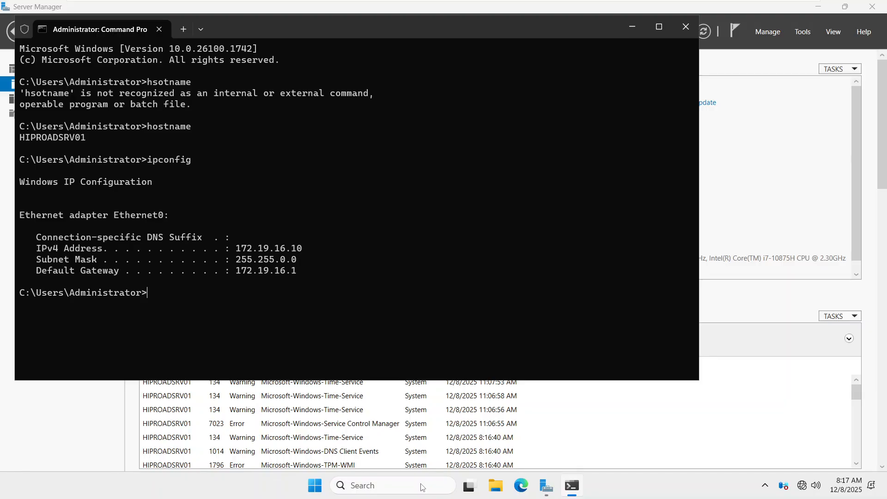
key(Up)
text(/all)
key(Return)
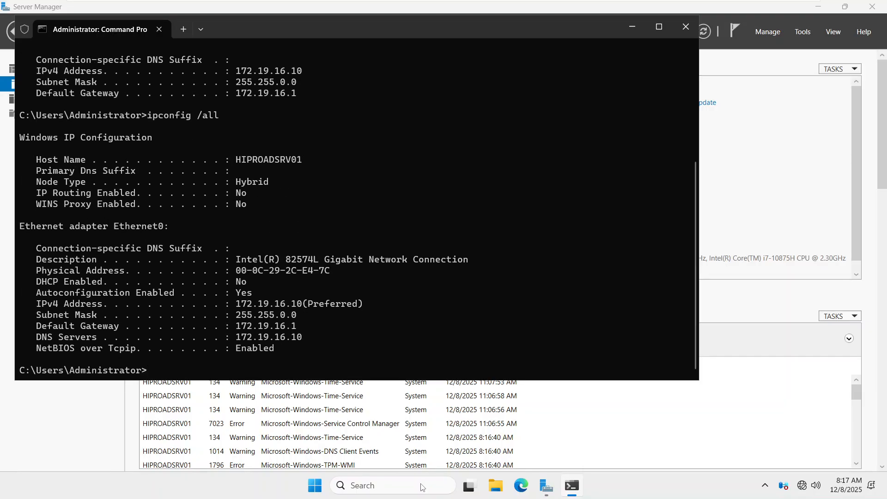